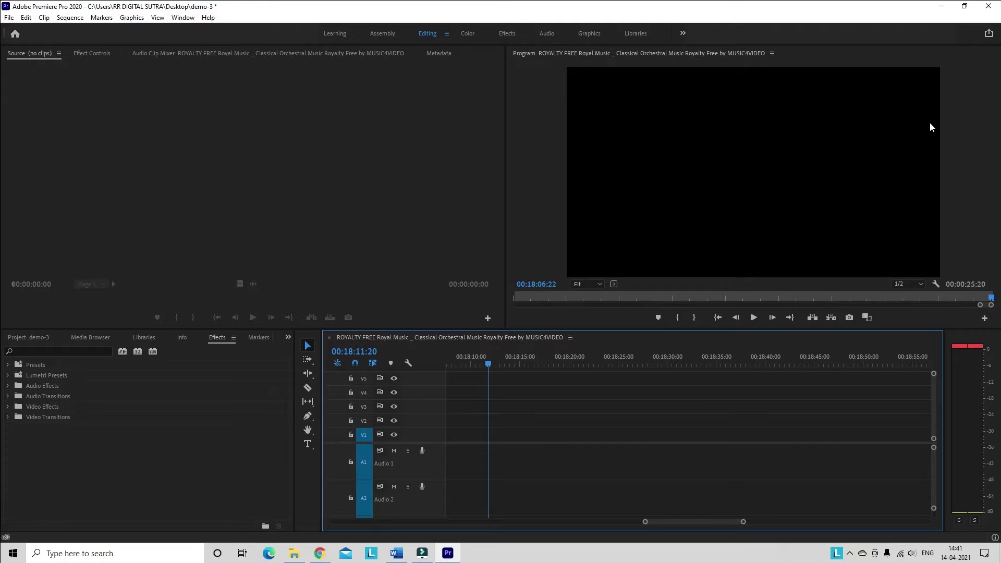
- Minimize Premiere Pro and play the 'demo for tutoriak' video from File Explorer
click(940, 7)
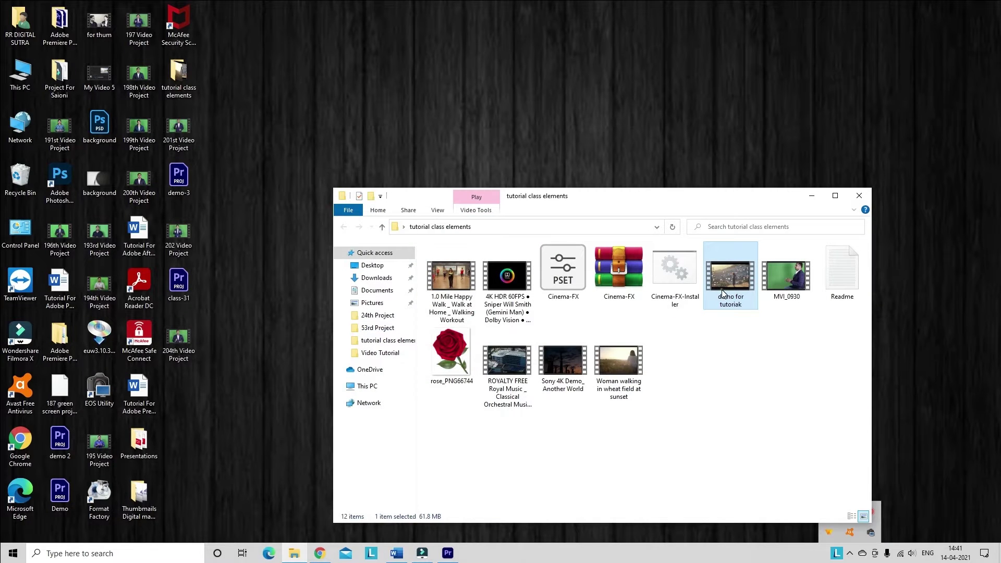
double_click(722, 289)
- Watch the demo video full screen at volume 76, then close the player
double_click(536, 275)
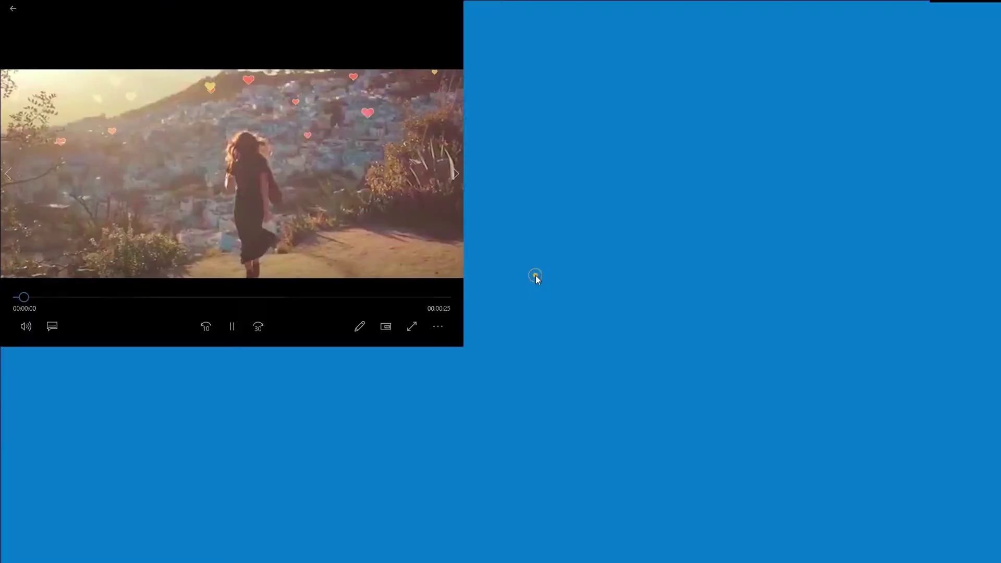
click(25, 535)
drag(96, 504, 142, 504)
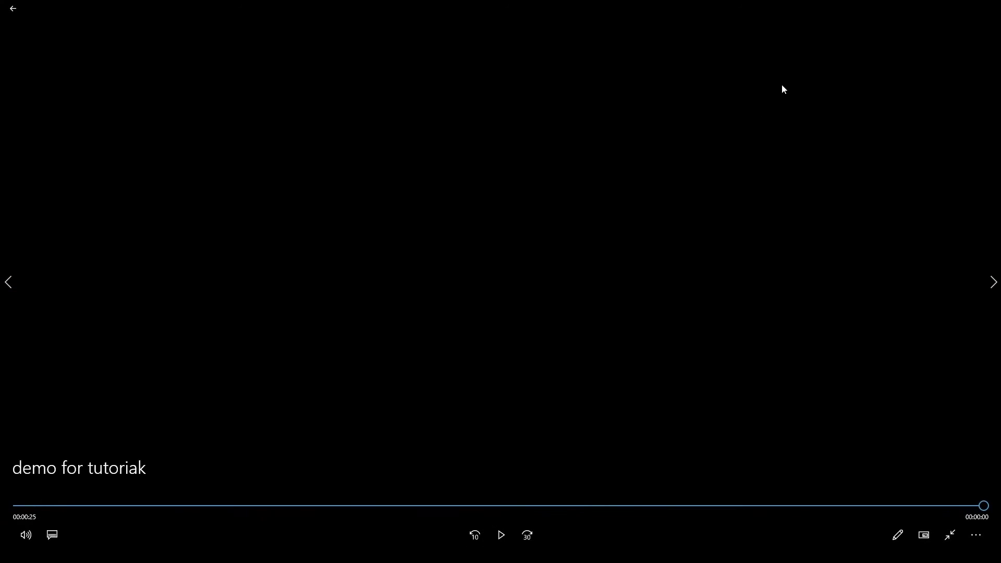
double_click(783, 89)
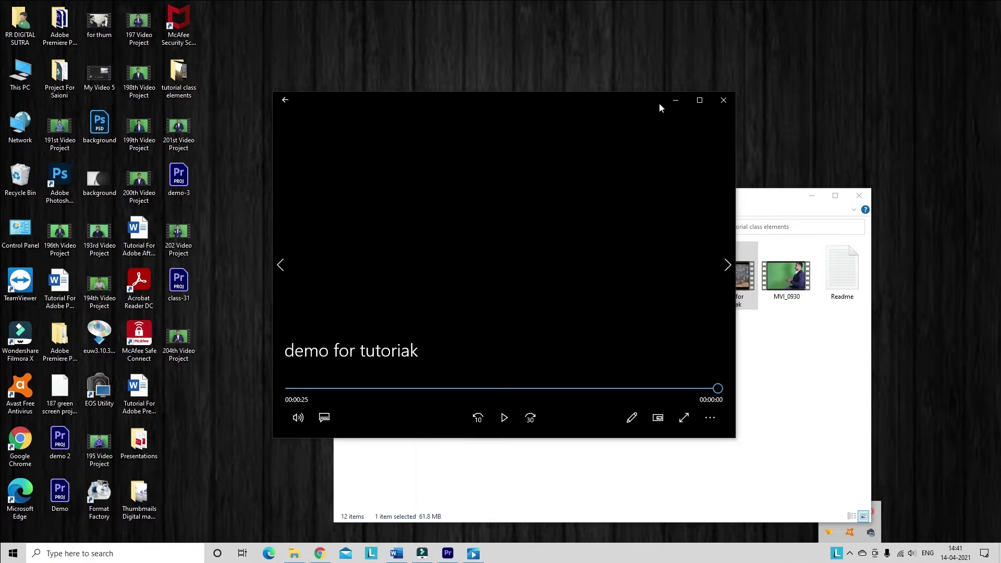
click(713, 102)
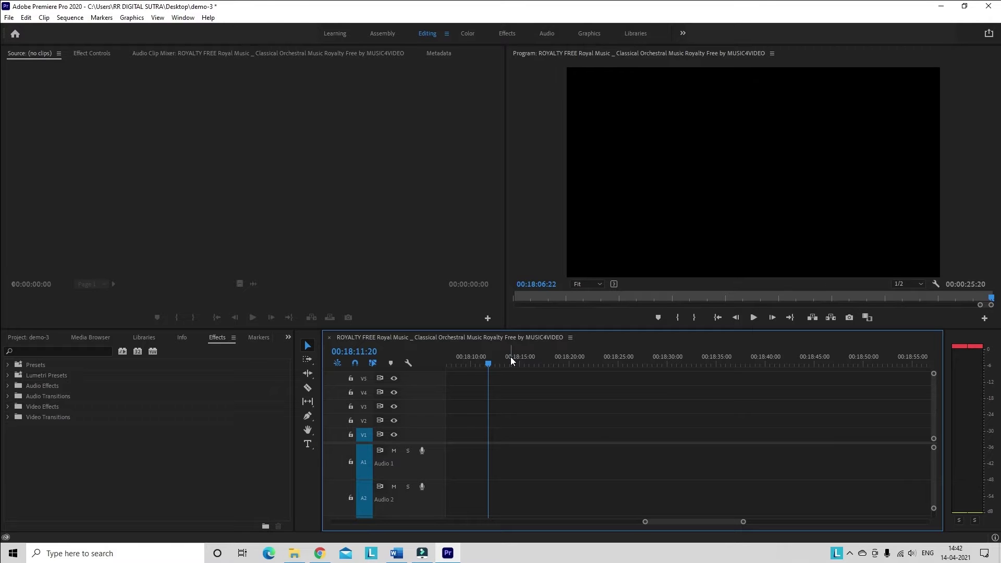
- Zoom the timeline in and switch the panel group to the Project media bin
key(=)
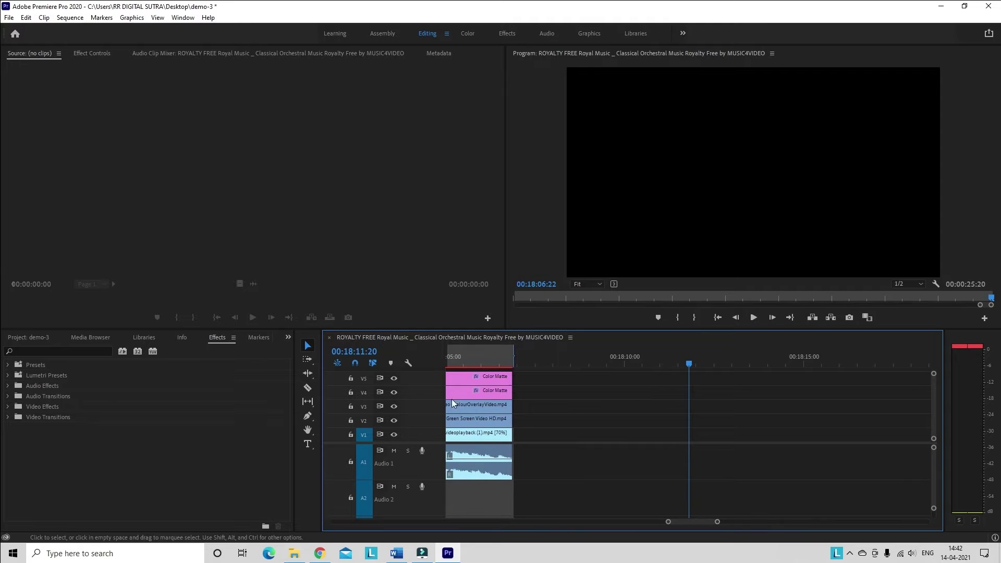
drag(716, 522, 707, 523)
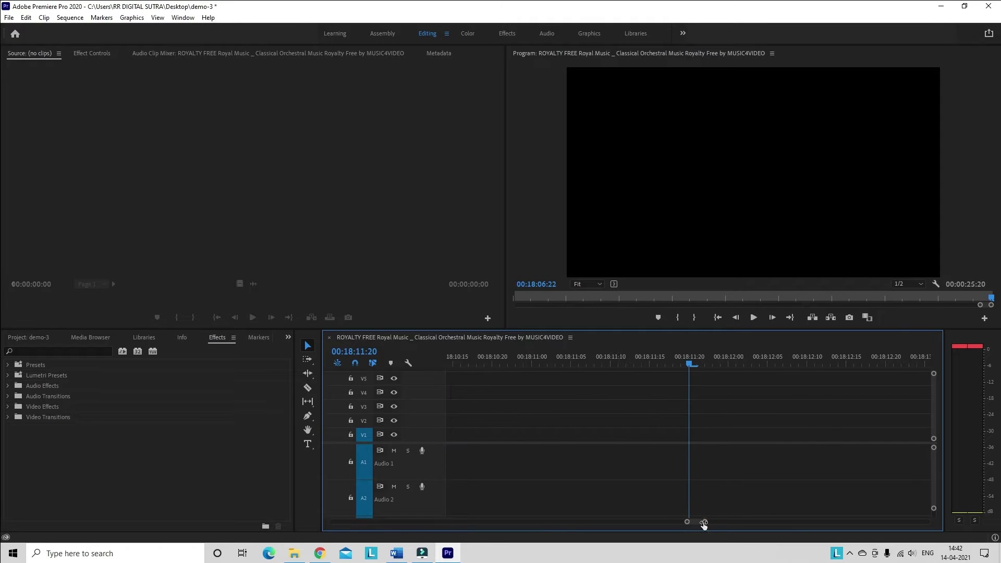
click(288, 337)
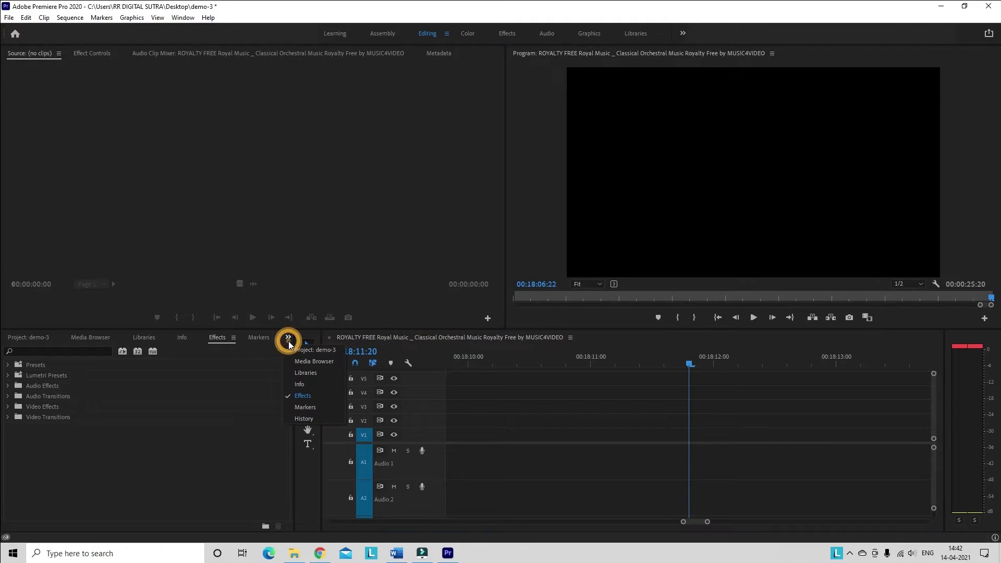
click(28, 339)
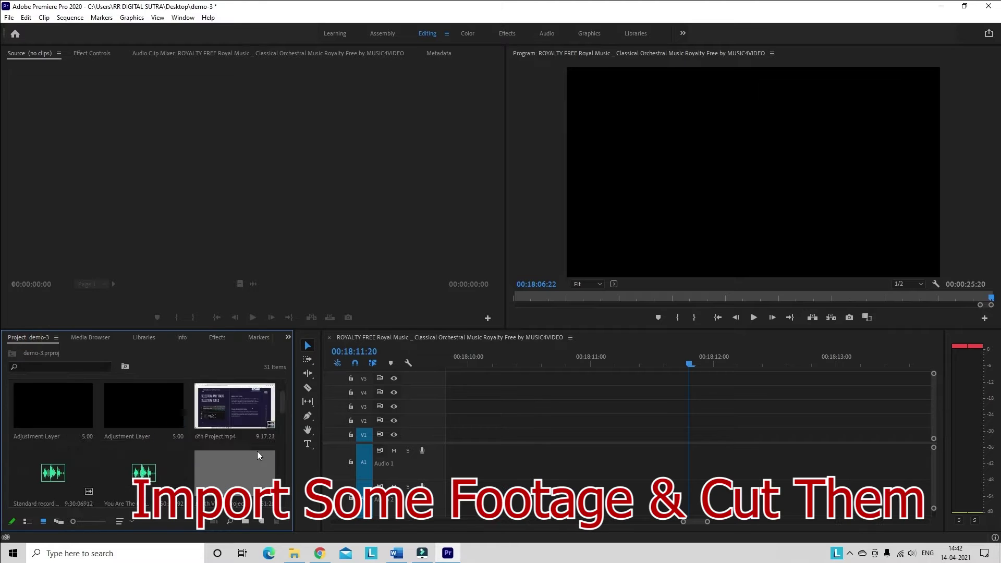
- Place videoplayback (1).mp4 on the timeline near 00:18:11 and select it
scroll(227, 476, down, 10)
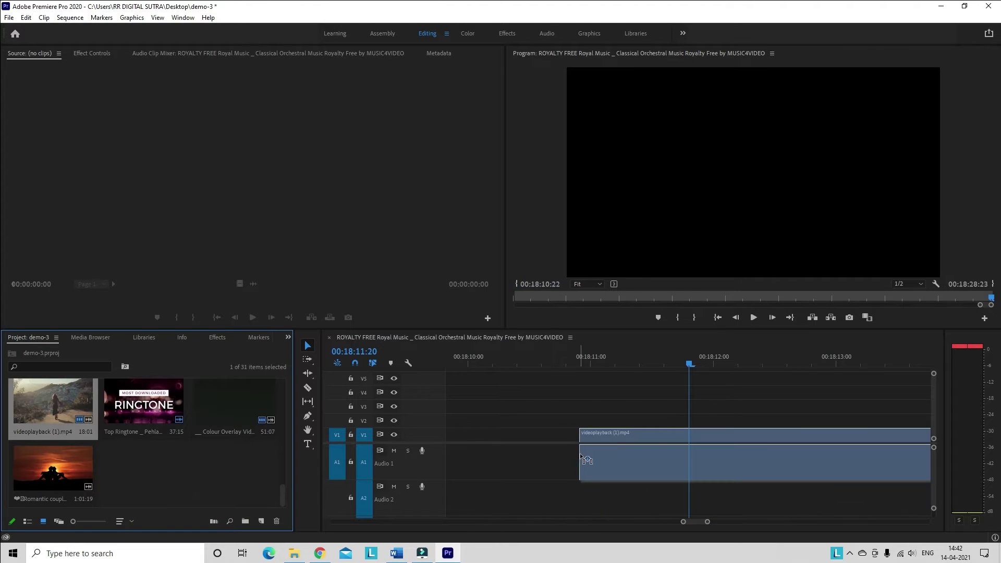
drag(68, 428, 582, 435)
drag(628, 355, 728, 403)
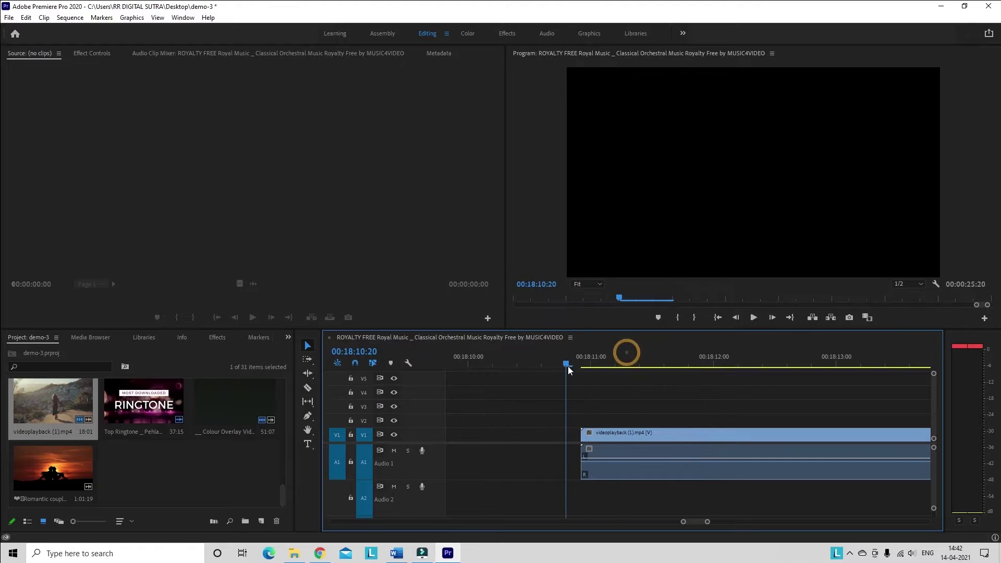
click(667, 457)
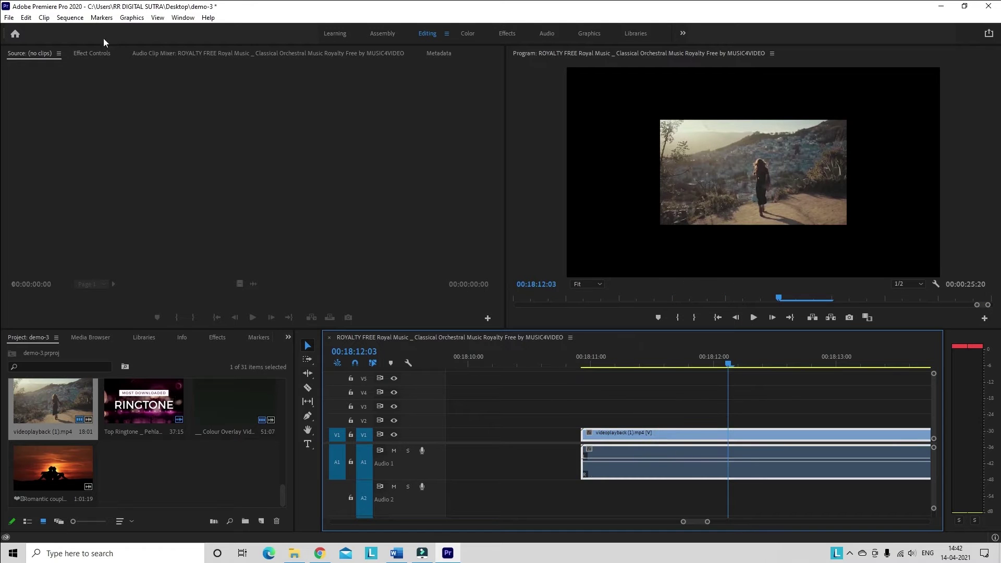
- Scale the hillside clip to 206.2 so it fills the frame, then preview it
click(88, 53)
click(51, 96)
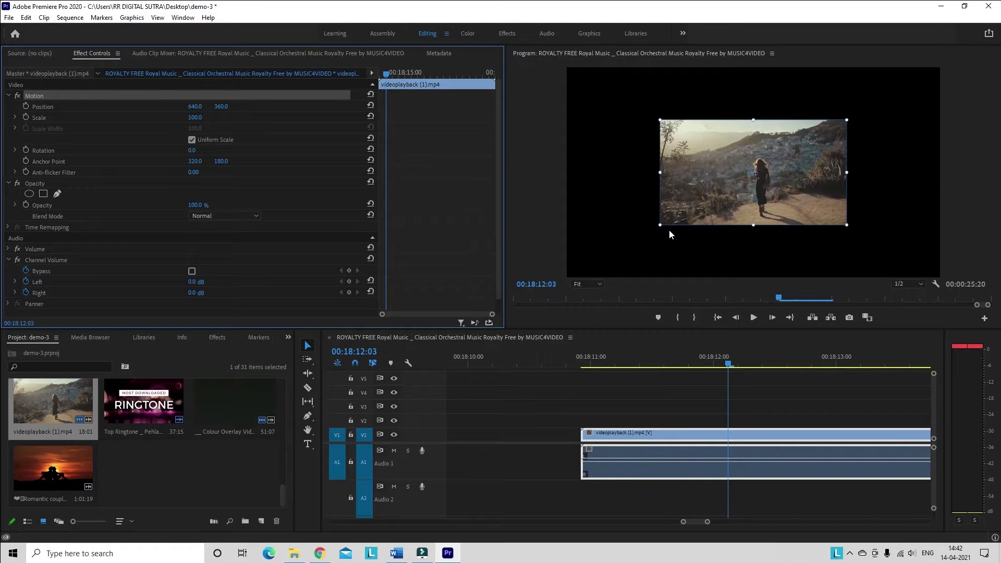
drag(662, 227, 588, 283)
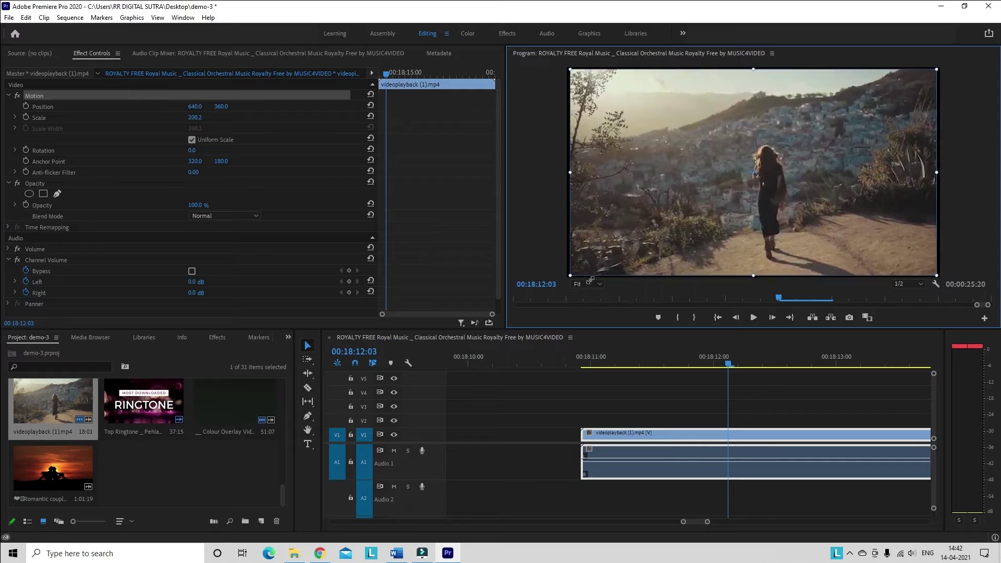
click(537, 233)
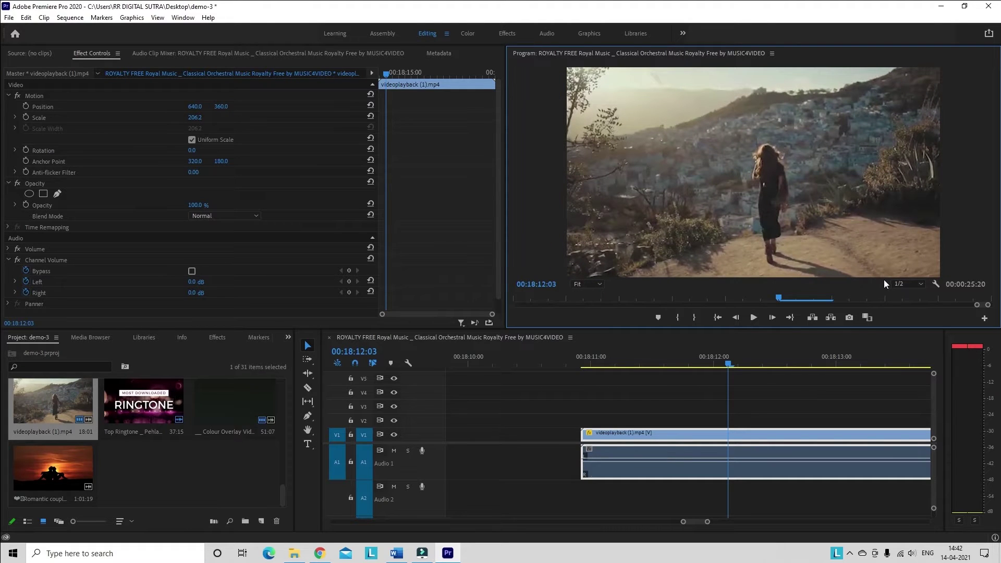
drag(679, 363, 715, 387)
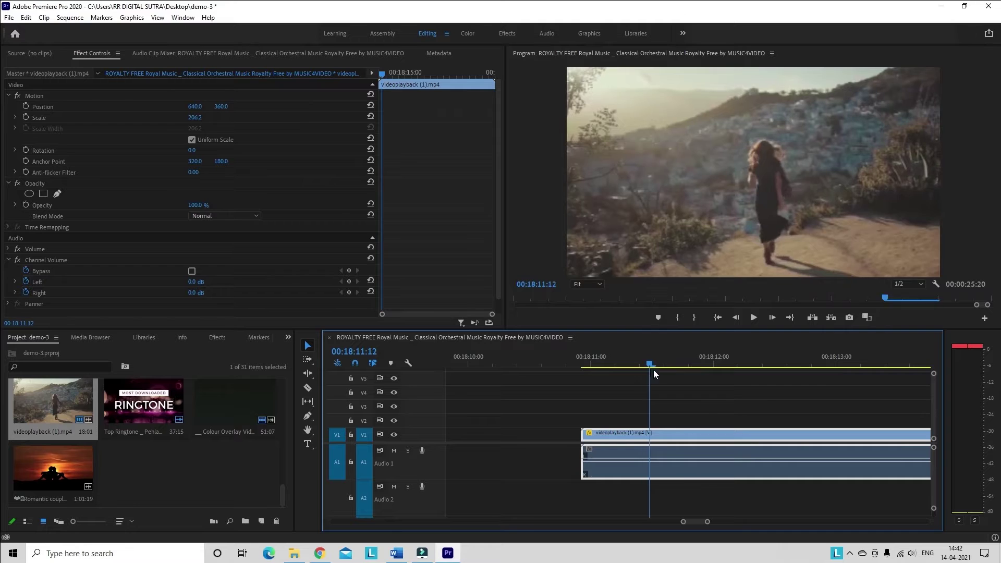
- Unlink the hillside clip and delete its audio
key(minus)
key(minus)
key(minus)
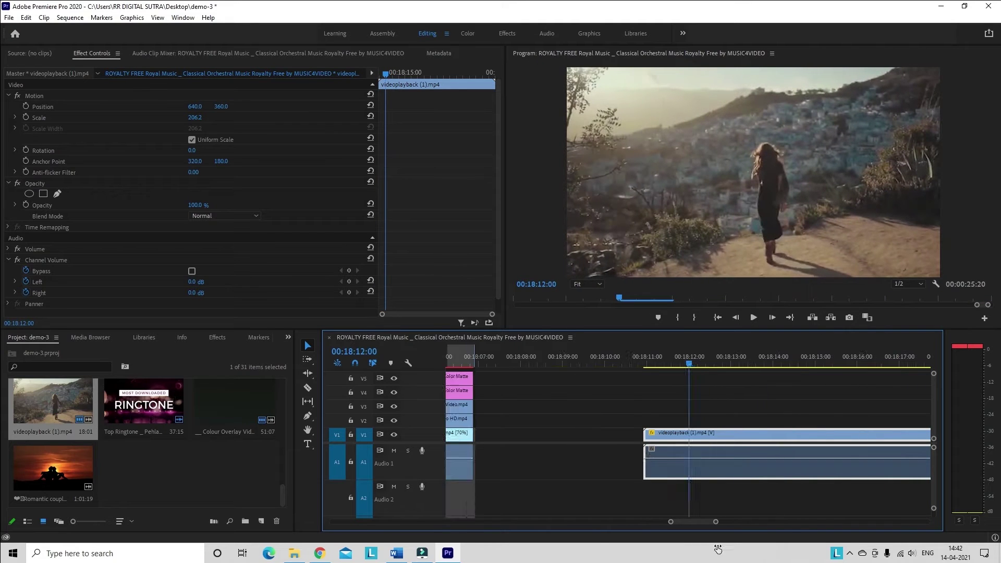
right_click(724, 437)
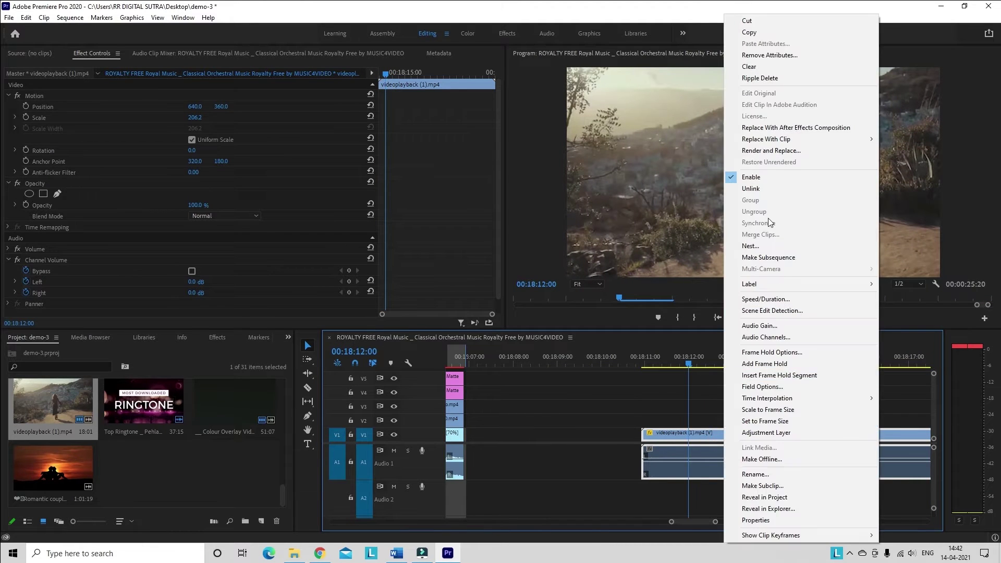
click(763, 191)
click(722, 447)
key(Delete)
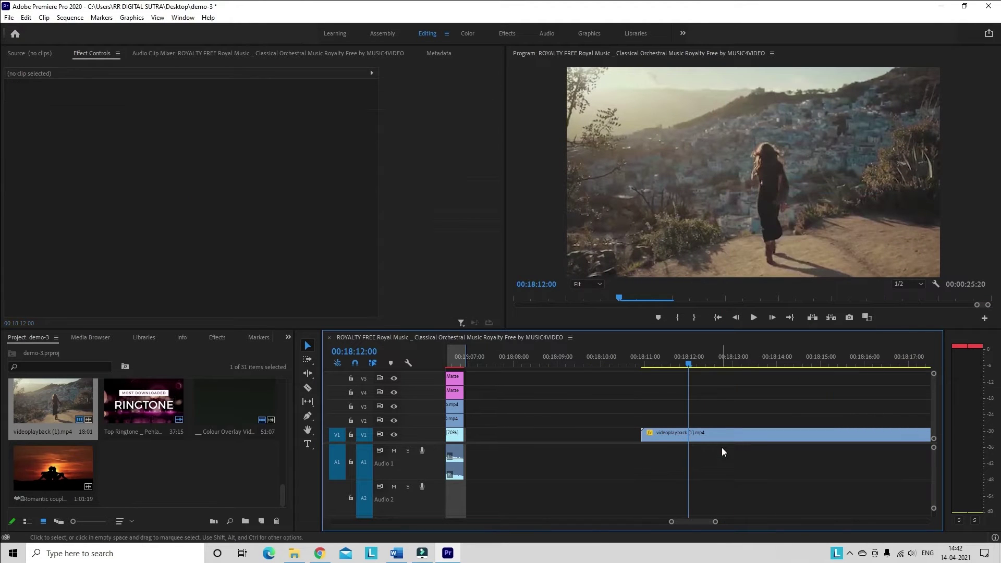
- Set the hillside clip's speed to 70% and preview the slowed clip
click(714, 435)
right_click(714, 435)
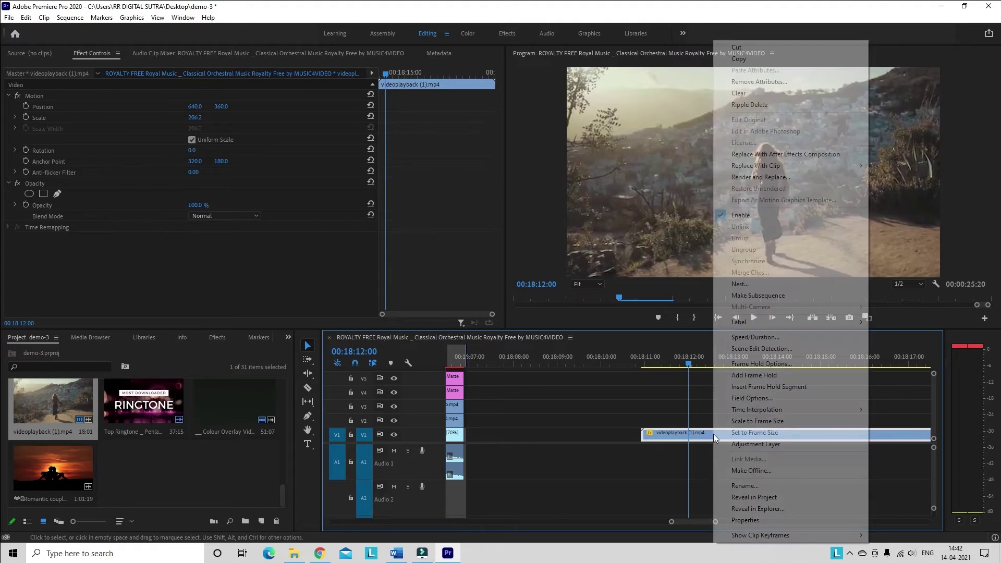
click(781, 337)
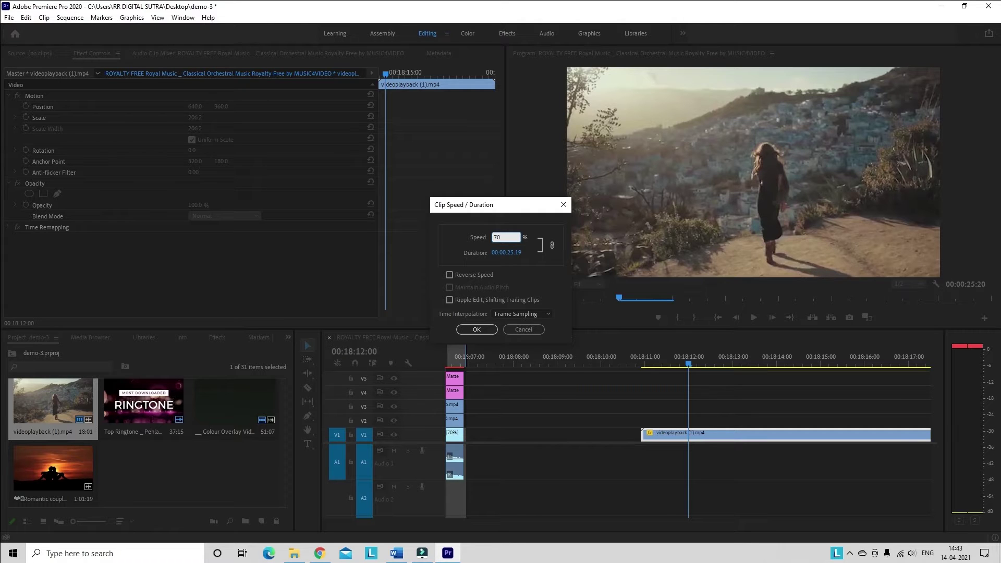
click(475, 329)
drag(650, 364, 927, 408)
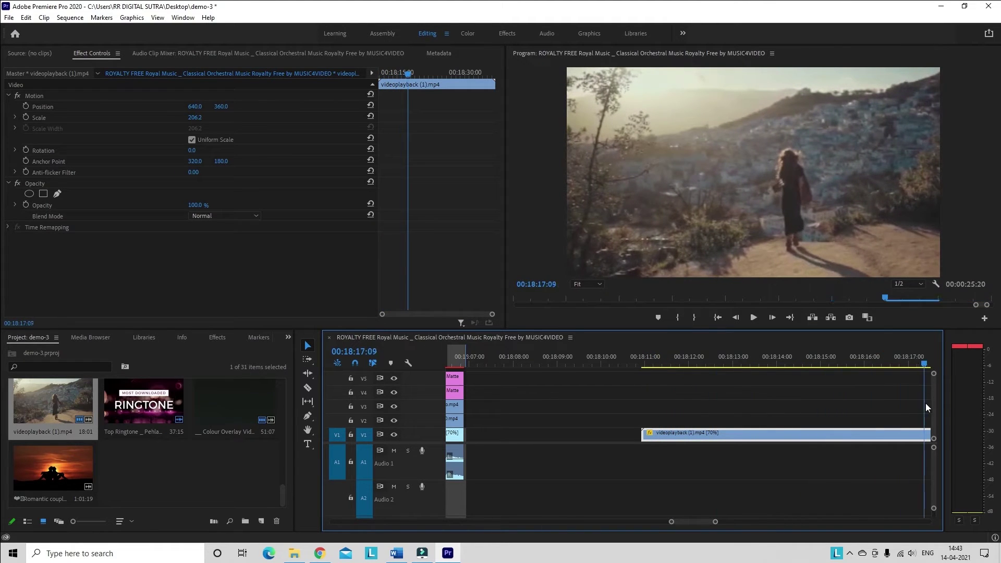
mouse_move(716, 521)
mouse_down()
mouse_move(765, 523)
mouse_move(747, 521)
mouse_up()
- Bring the Love And Heart Rain clip onto V2 above the hillside clip
scroll(138, 479, up, 2)
mouse_move(228, 402)
mouse_down()
mouse_move(893, 440)
mouse_move(860, 440)
mouse_up()
click(859, 365)
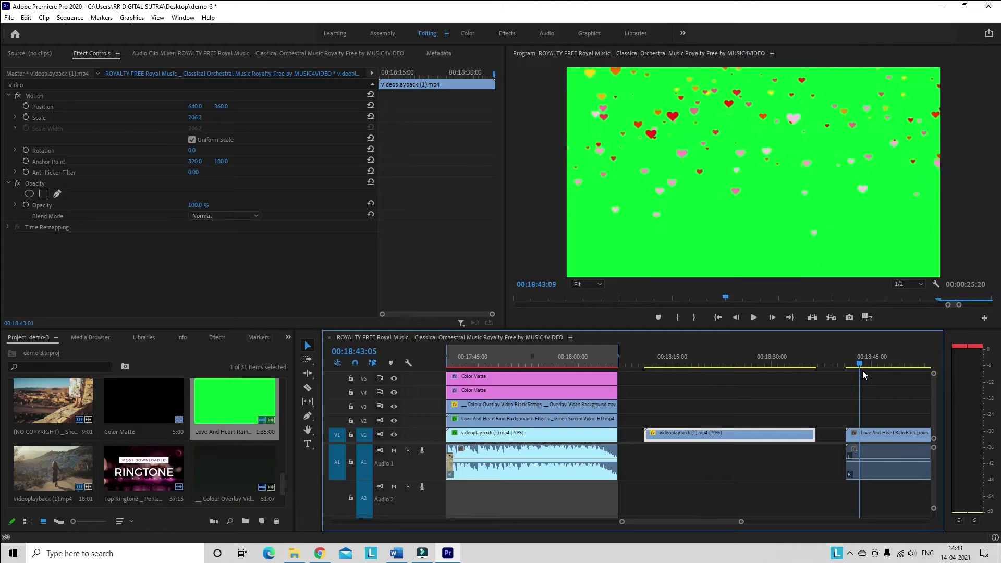
drag(862, 370, 902, 365)
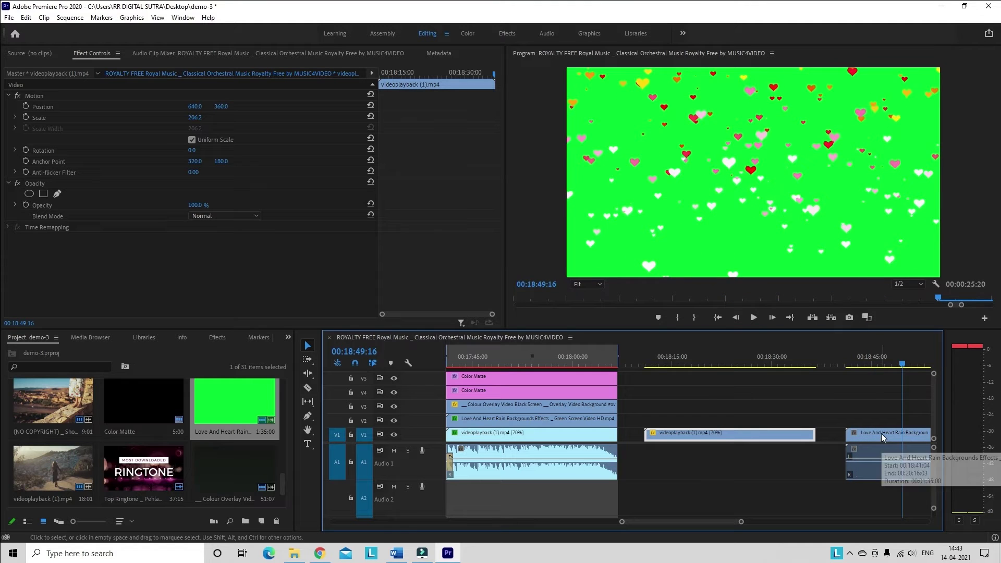
click(873, 350)
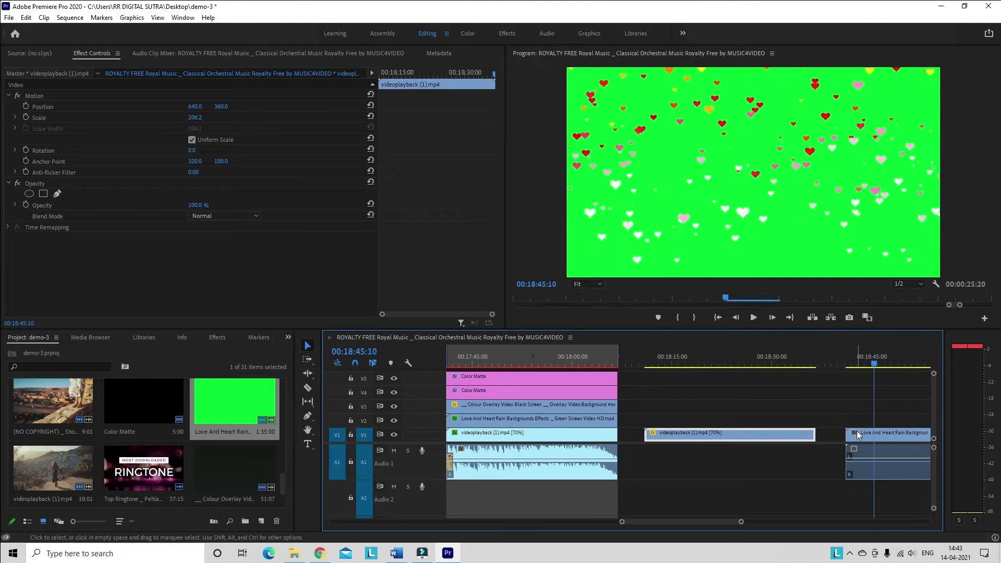
drag(858, 434, 673, 420)
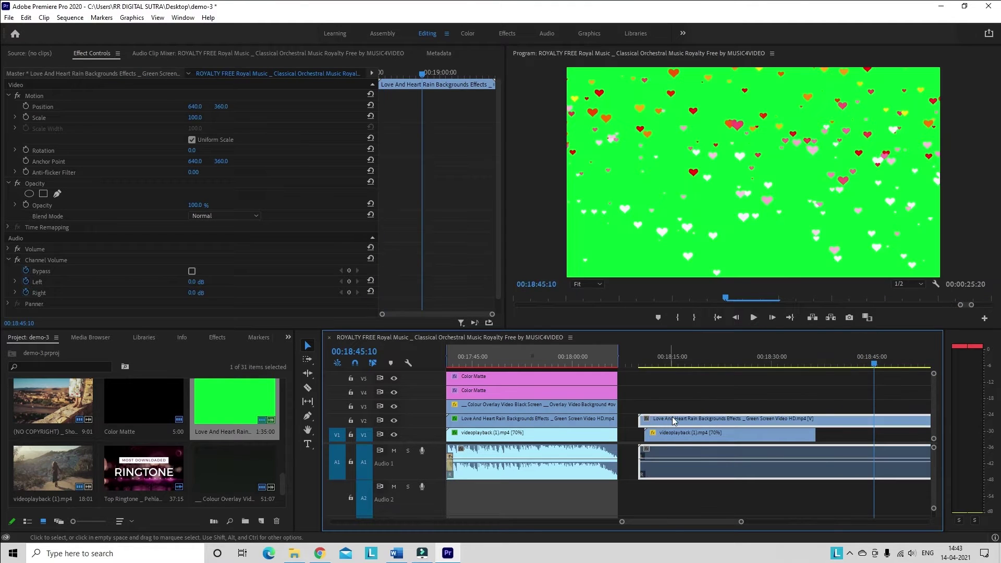
- Unlink the hearts clip, delete its audio, and trim its start to the hillside clip
right_click(673, 420)
click(731, 187)
click(728, 458)
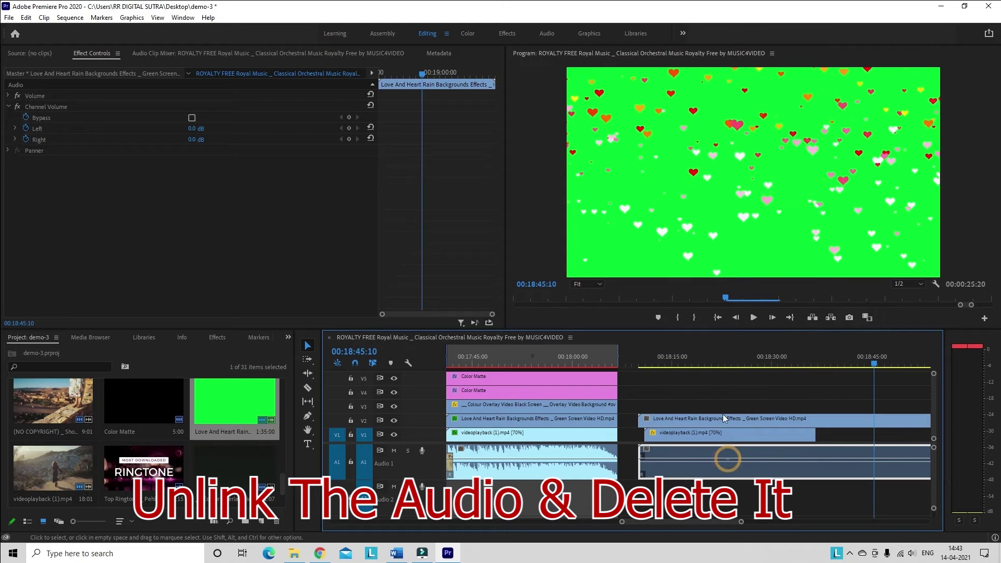
key(Delete)
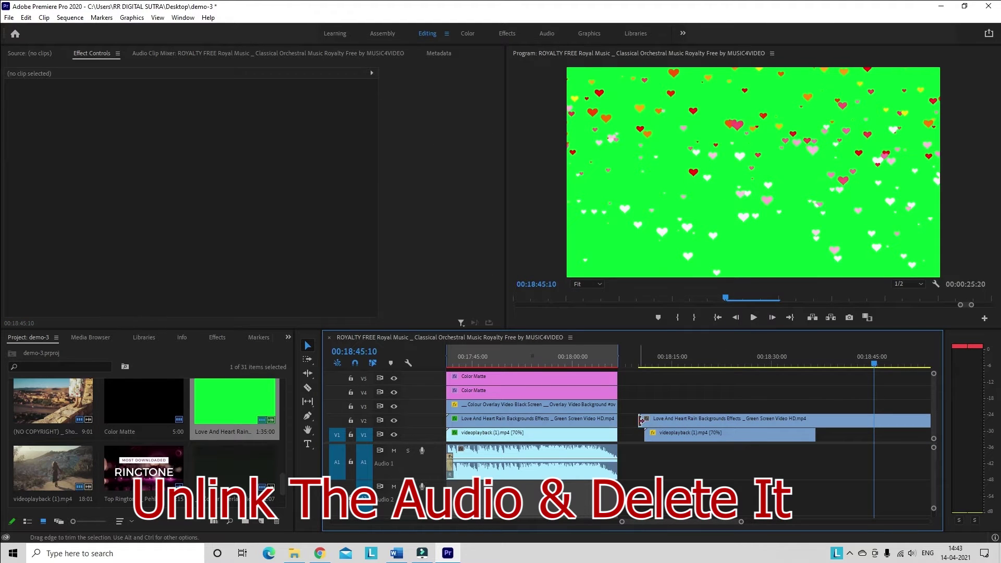
drag(641, 420, 646, 420)
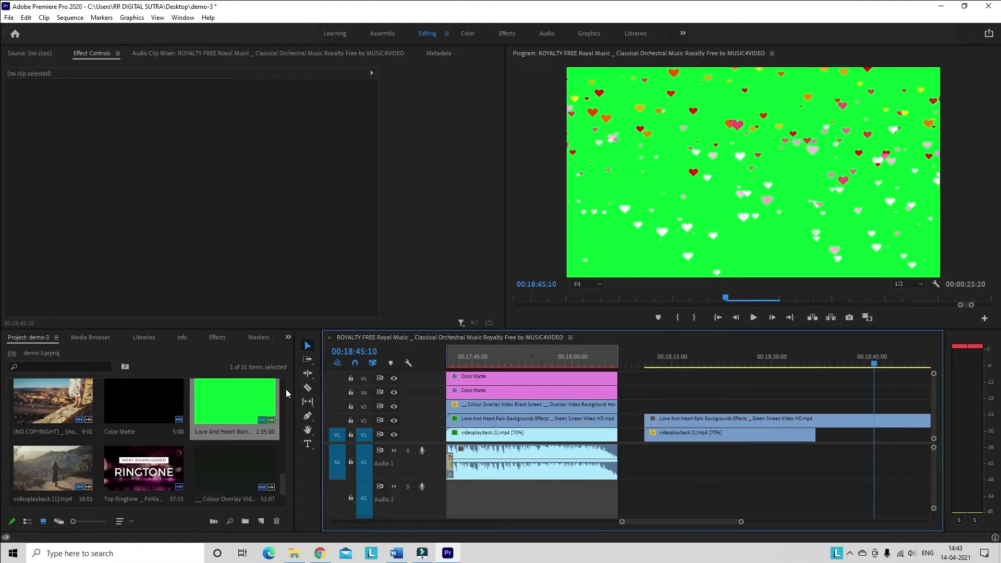
- Razor-cut the hearts clip where the hillside clip ends, delete the leftover piece, and save
click(308, 387)
key(ctrl+s)
click(826, 418)
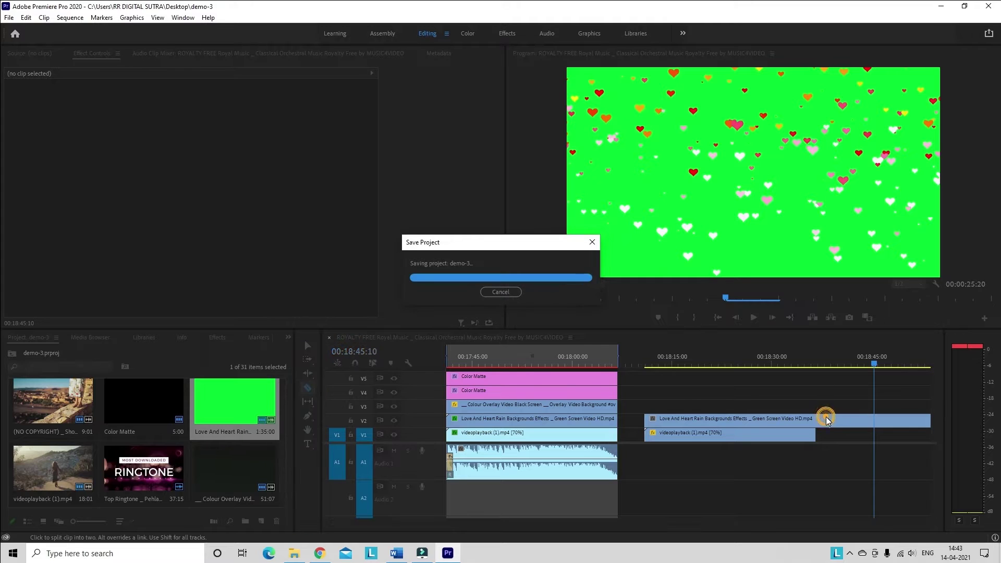
click(306, 346)
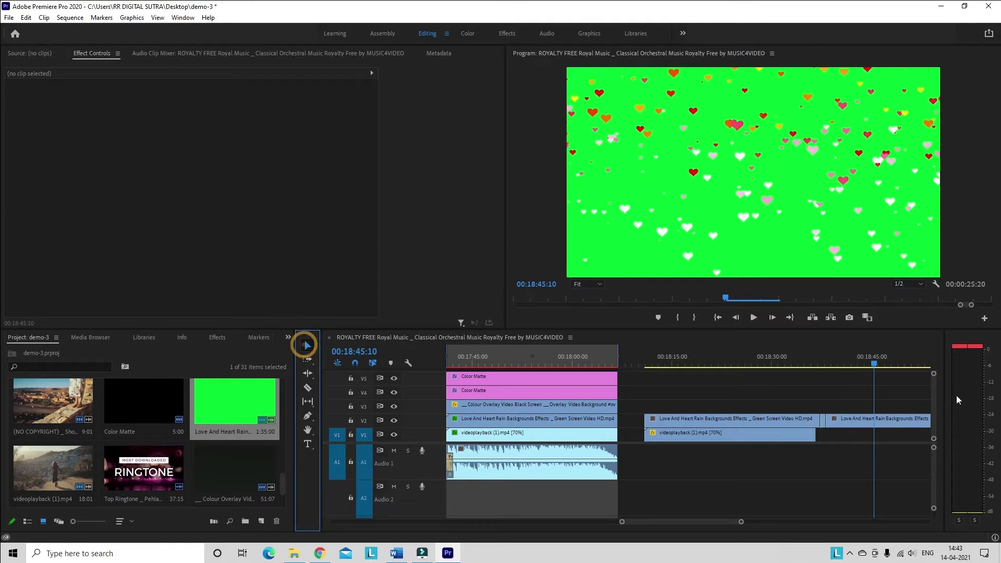
mouse_move(928, 378)
mouse_down()
mouse_move(823, 425)
mouse_move(817, 415)
mouse_up()
key(Delete)
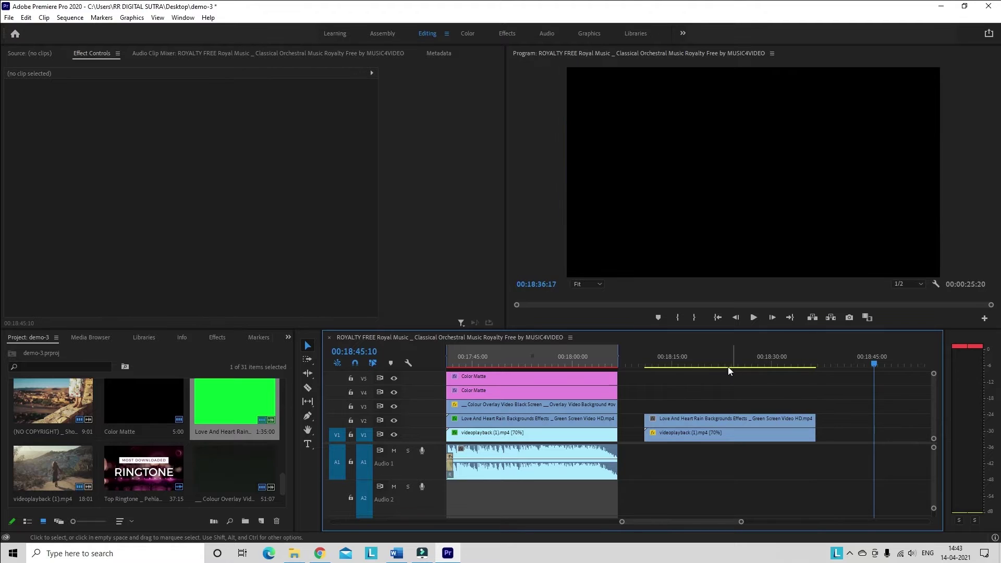
drag(728, 367, 722, 365)
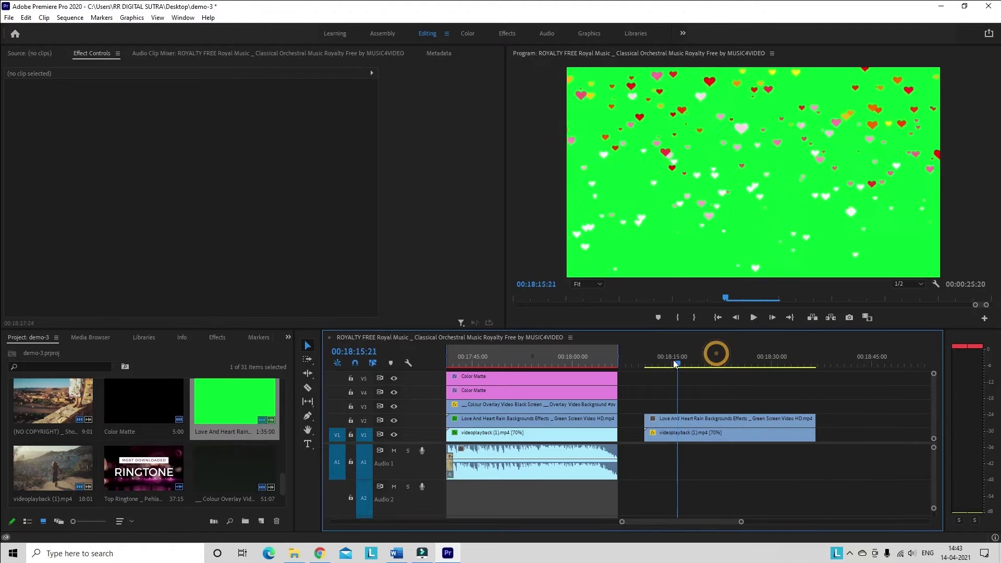
click(724, 419)
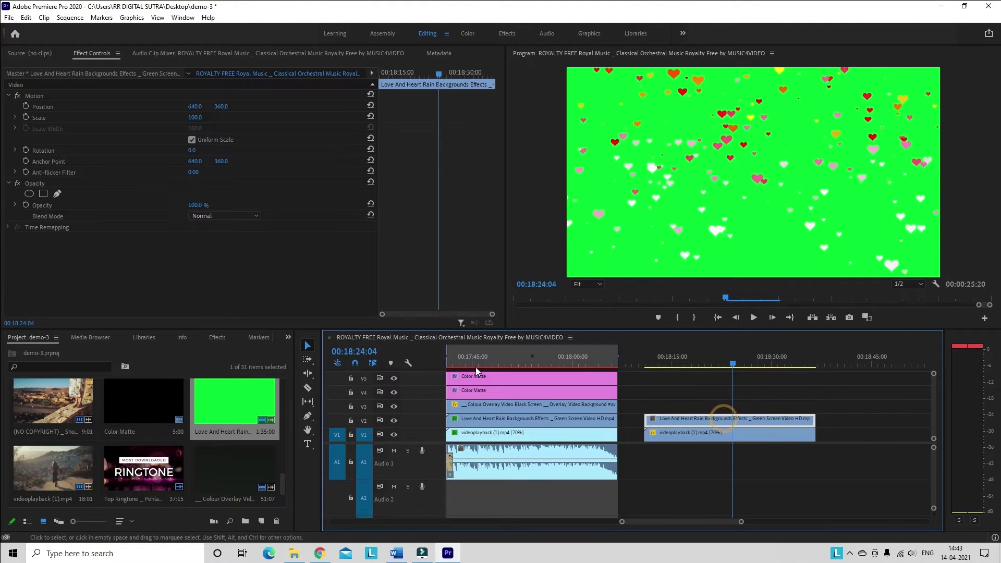
- Apply Ultra Key to the hearts clip and sample the green backdrop as key colour
click(214, 338)
click(54, 351)
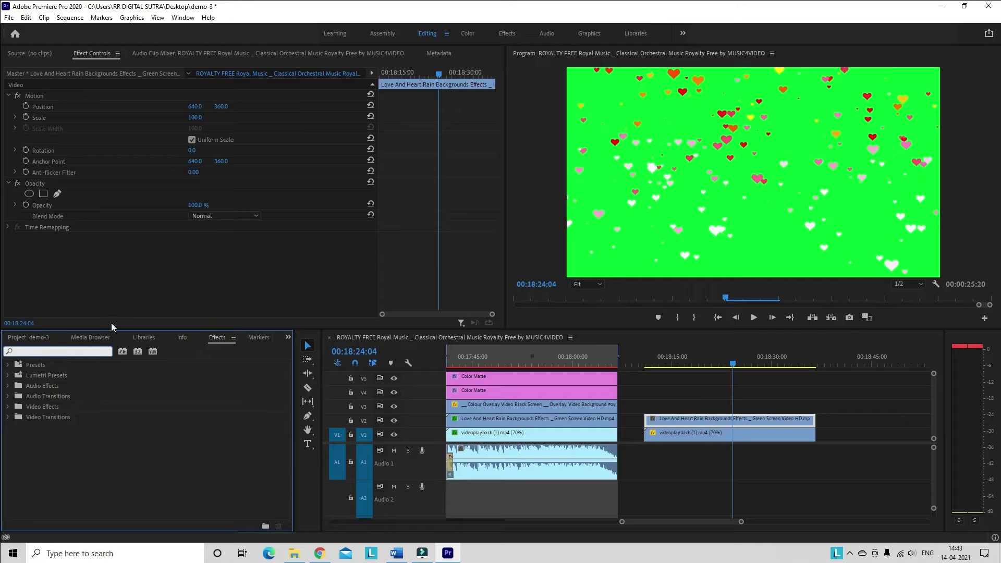
text(ultr)
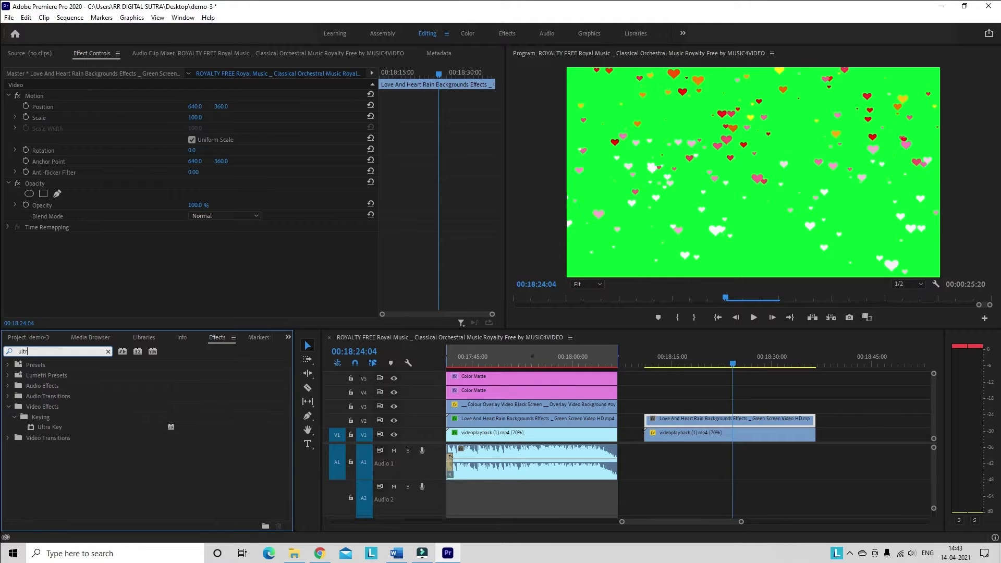
text(a)
click(44, 428)
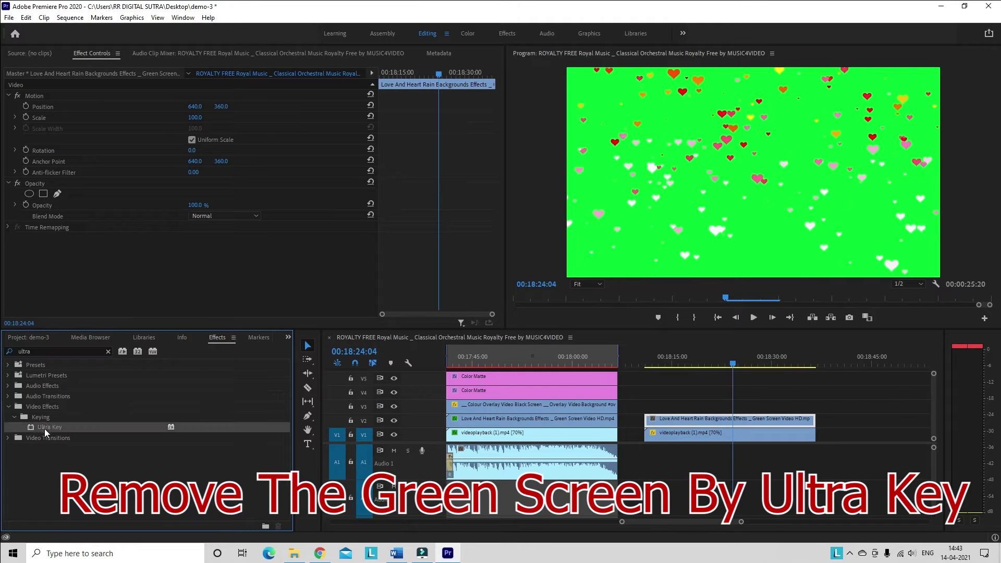
drag(734, 477, 730, 420)
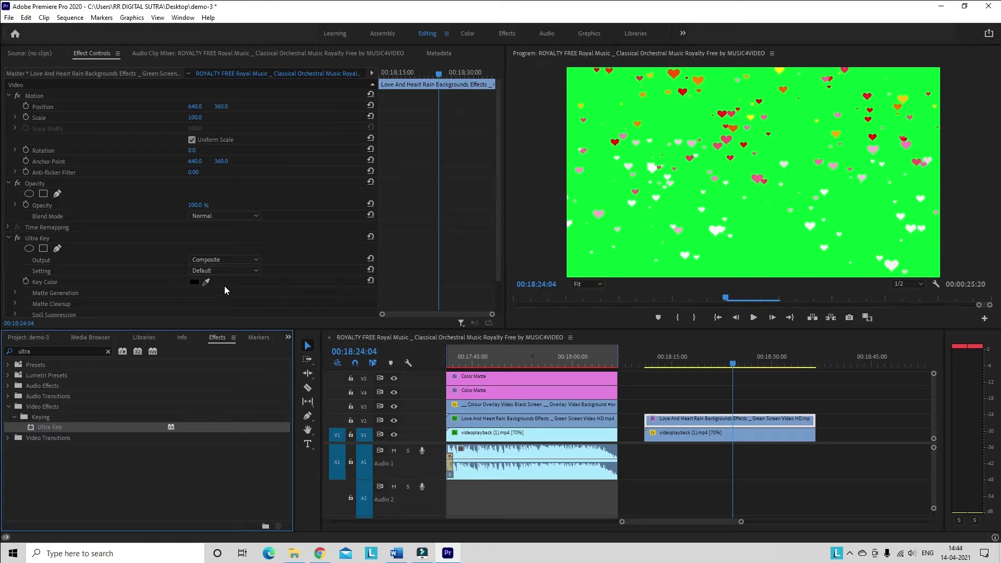
click(206, 281)
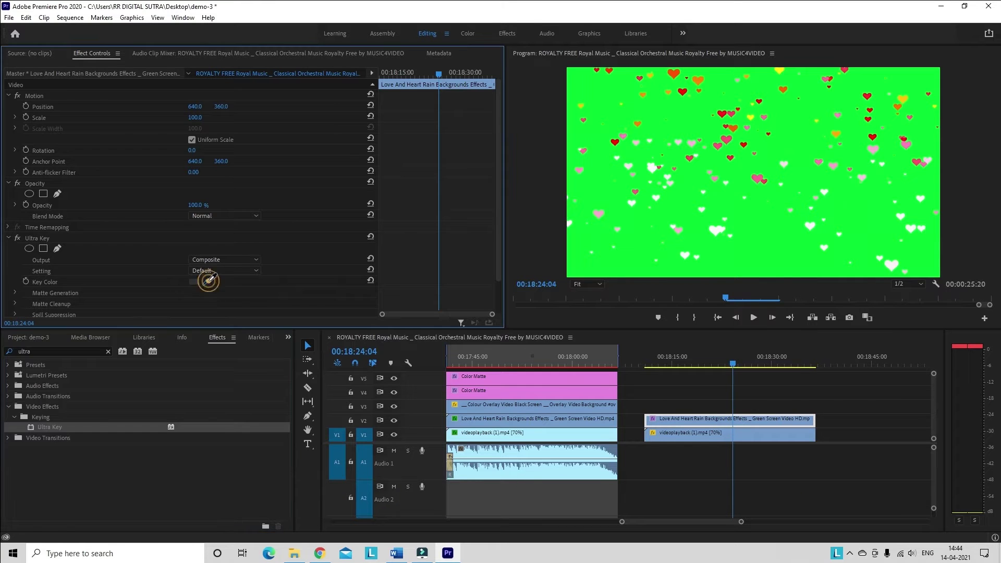
click(649, 223)
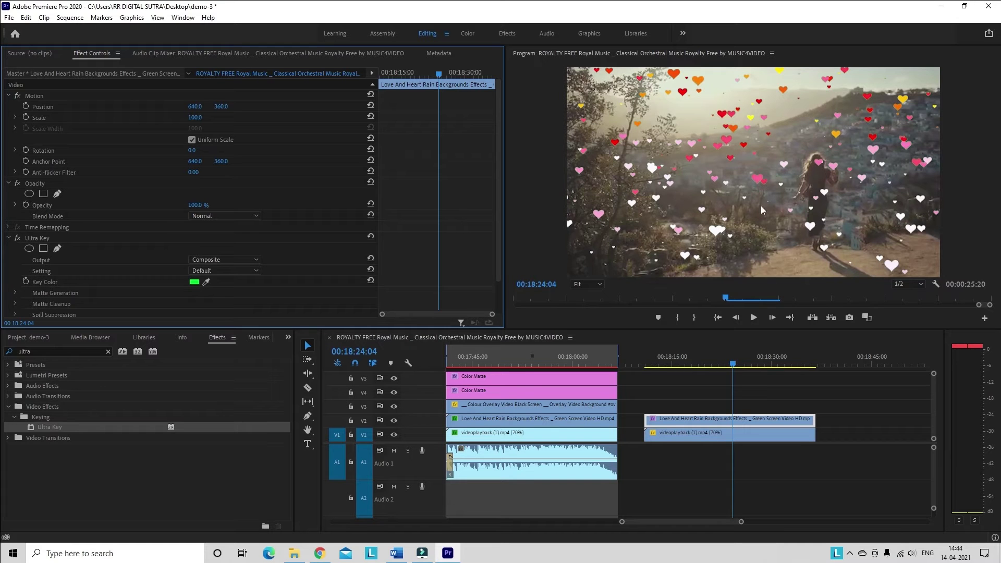
- Blend the hearts in Screen mode at 85% opacity and shift both clips later
mouse_move(734, 364)
mouse_down()
mouse_move(668, 366)
mouse_move(748, 390)
mouse_move(706, 392)
mouse_up()
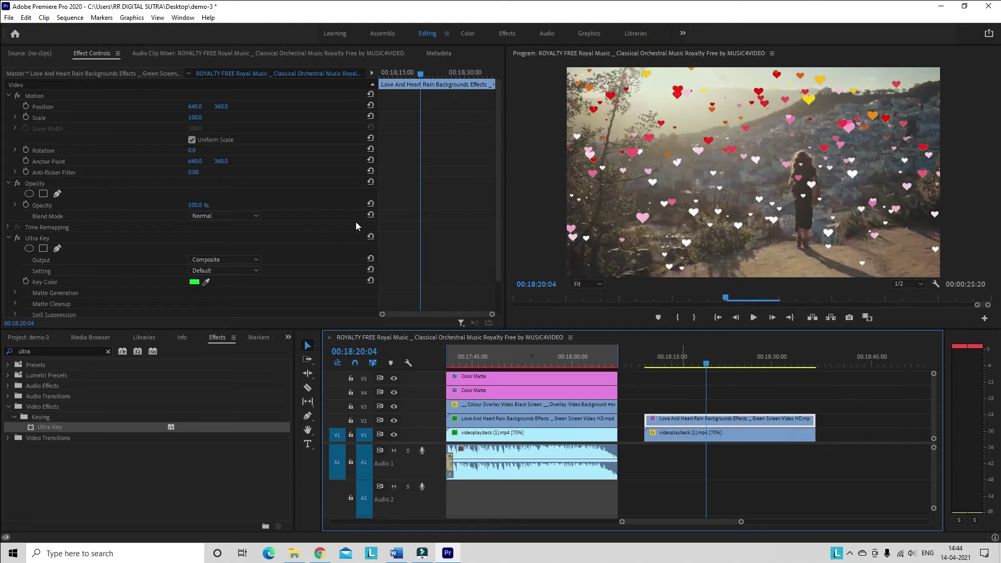
click(240, 214)
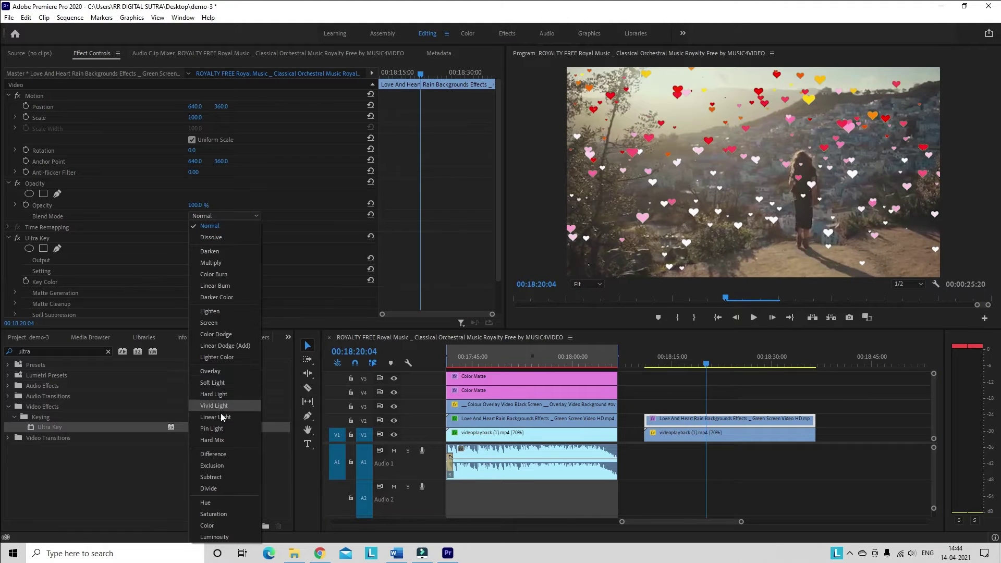
click(218, 323)
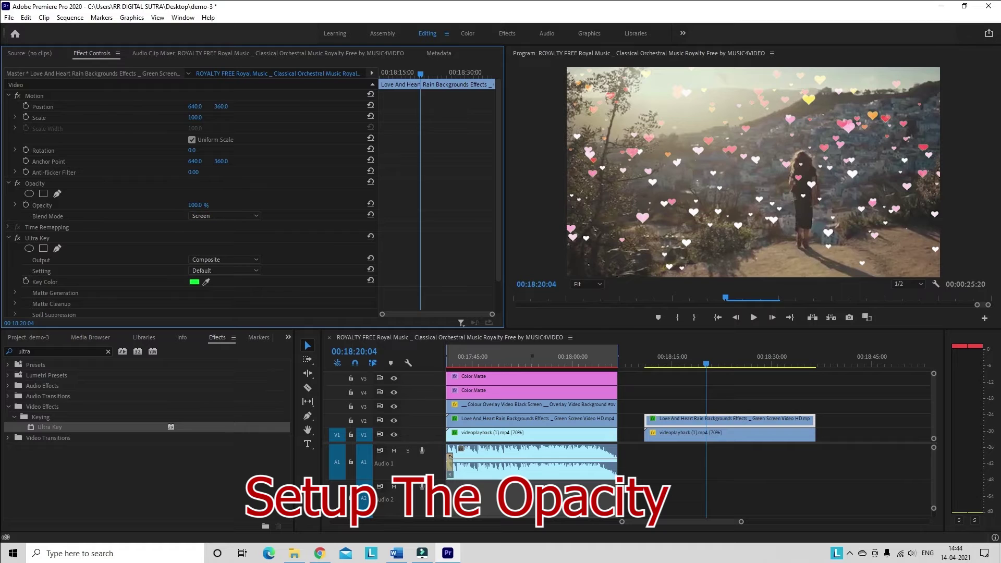
drag(195, 205, 188, 205)
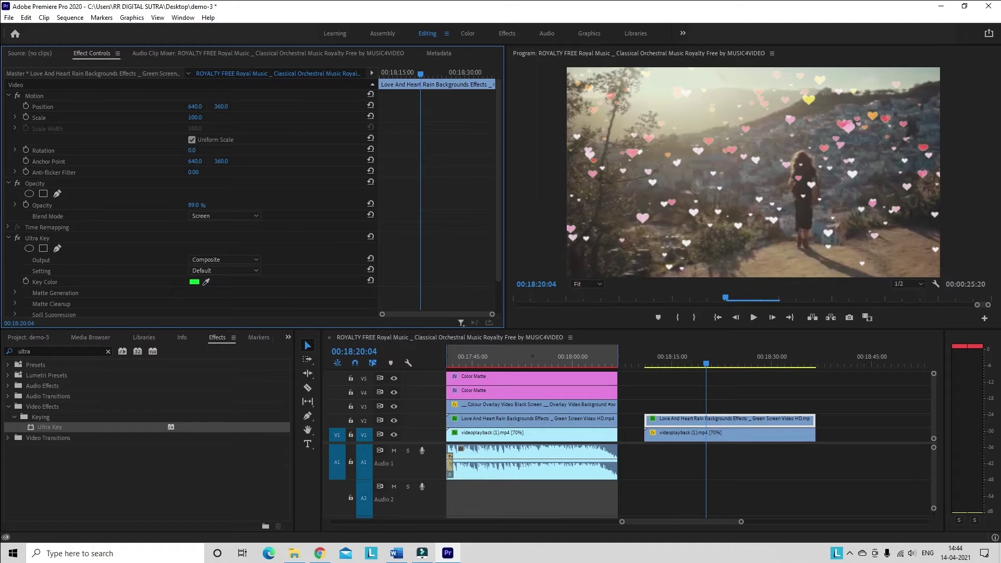
click(194, 205)
text(85)
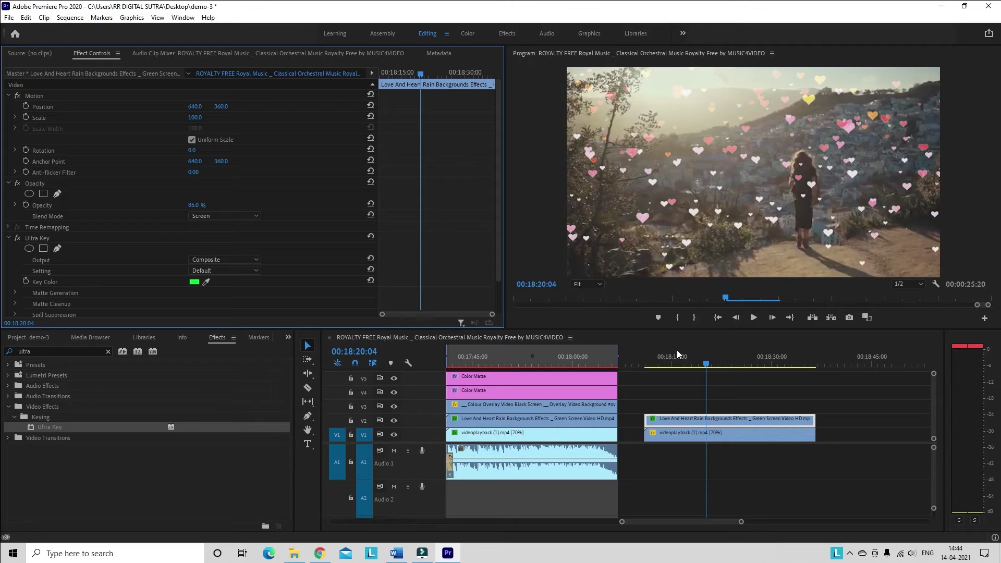
drag(677, 353, 739, 360)
drag(668, 425, 727, 346)
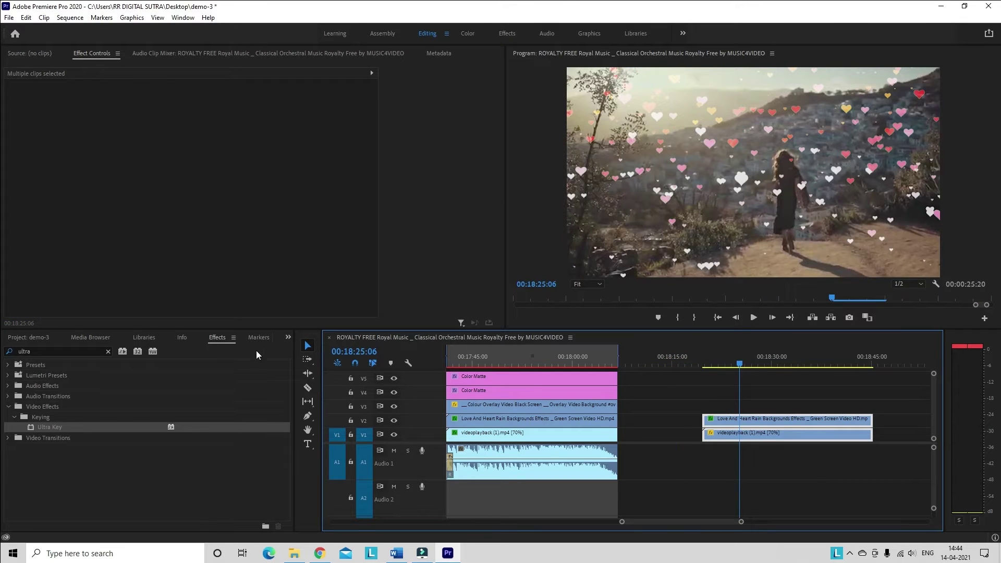
- Clear the effects search and expand the Cinema Style FX presets
click(288, 337)
click(302, 345)
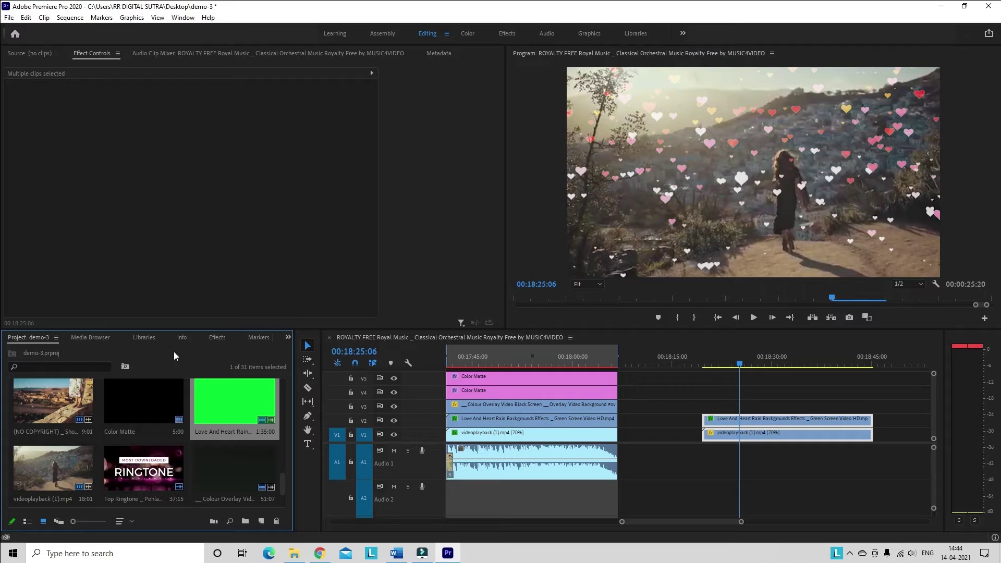
click(215, 337)
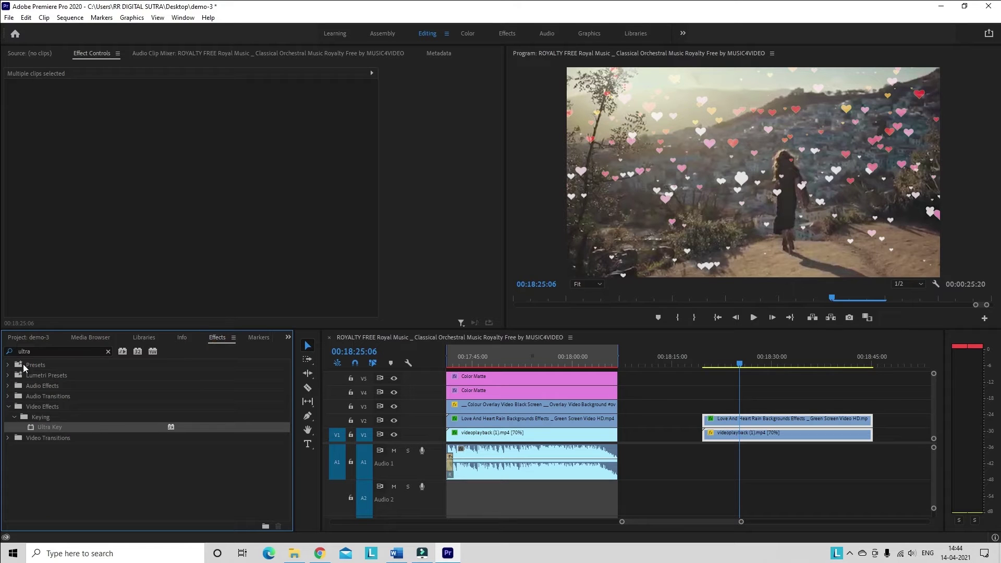
click(36, 351)
key(BackSpace)
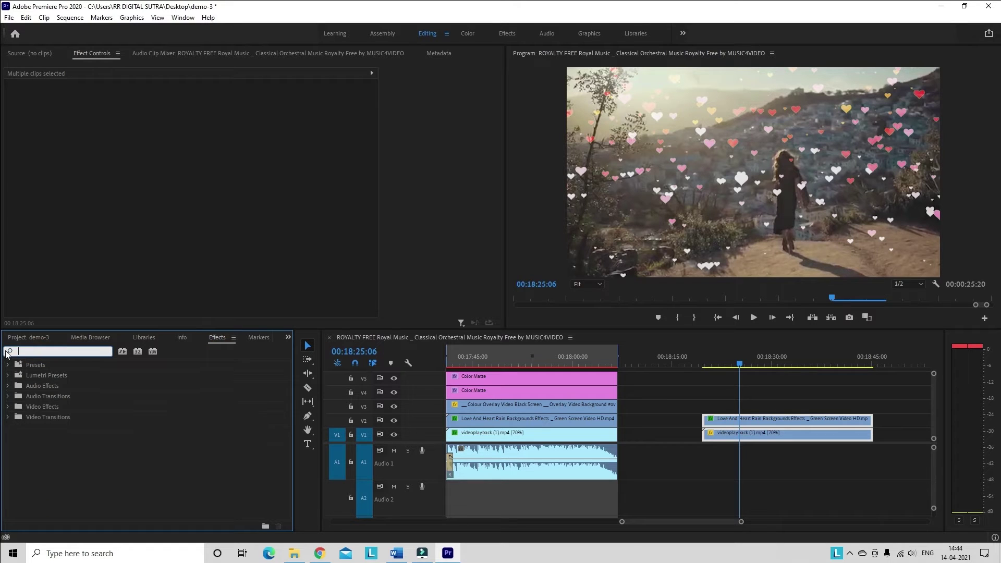
click(7, 366)
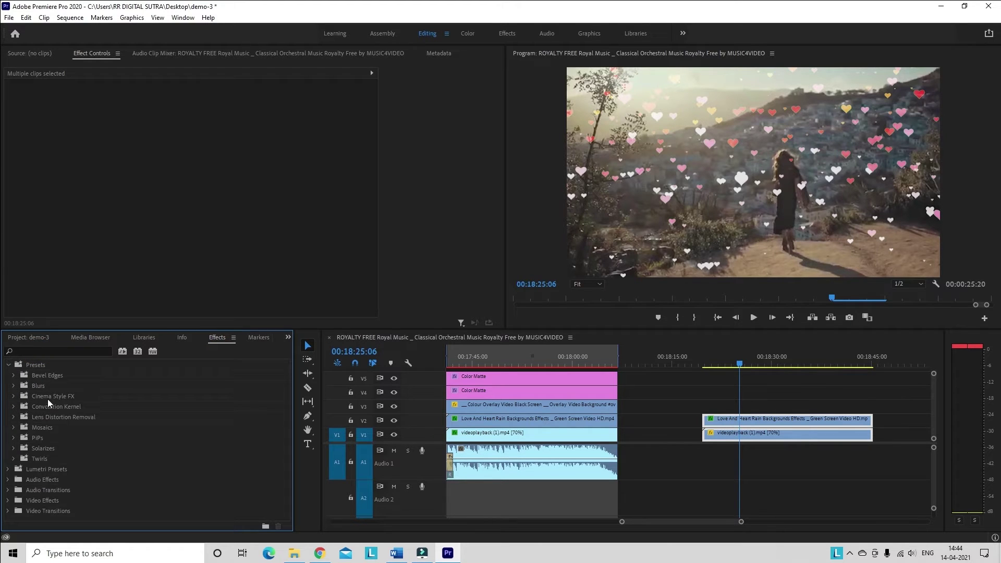
click(13, 396)
scroll(82, 425, down, 2)
scroll(83, 426, down, 2)
scroll(85, 437, down, 3)
scroll(84, 446, down, 3)
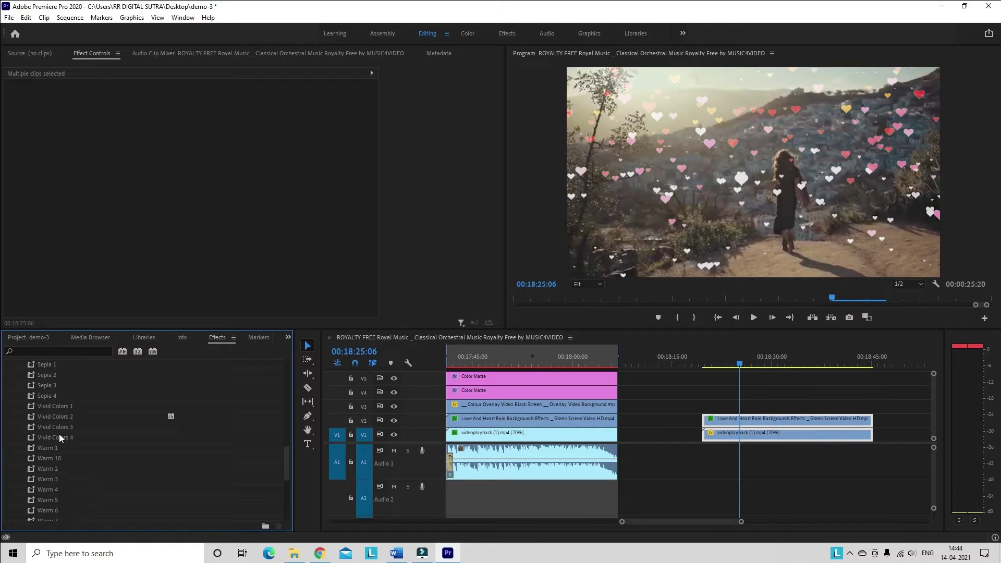
- Apply the Vivid Colors 4 preset, undoing the duplicate set on the hillside clip
drag(59, 438, 111, 463)
drag(755, 454, 753, 423)
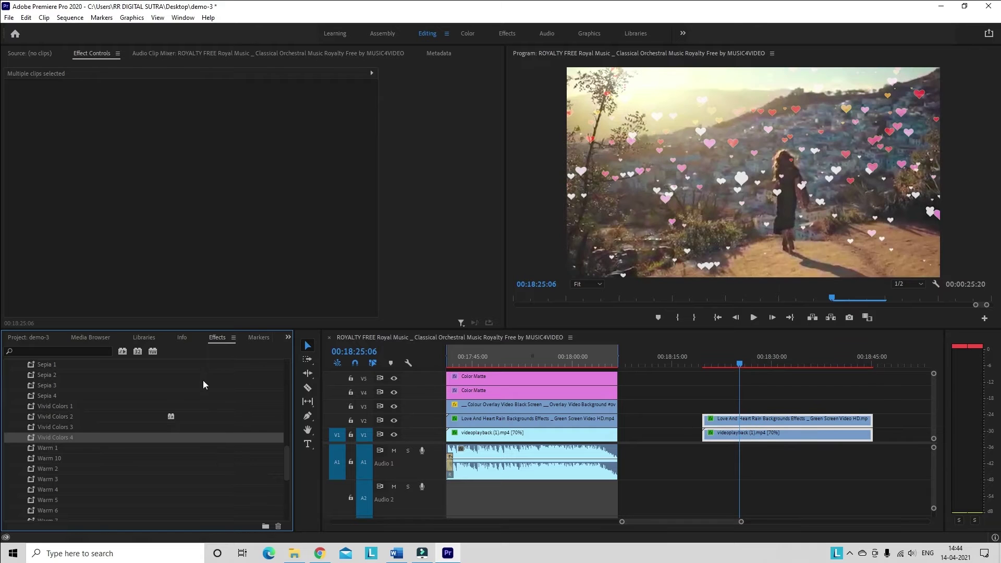
drag(45, 437, 754, 438)
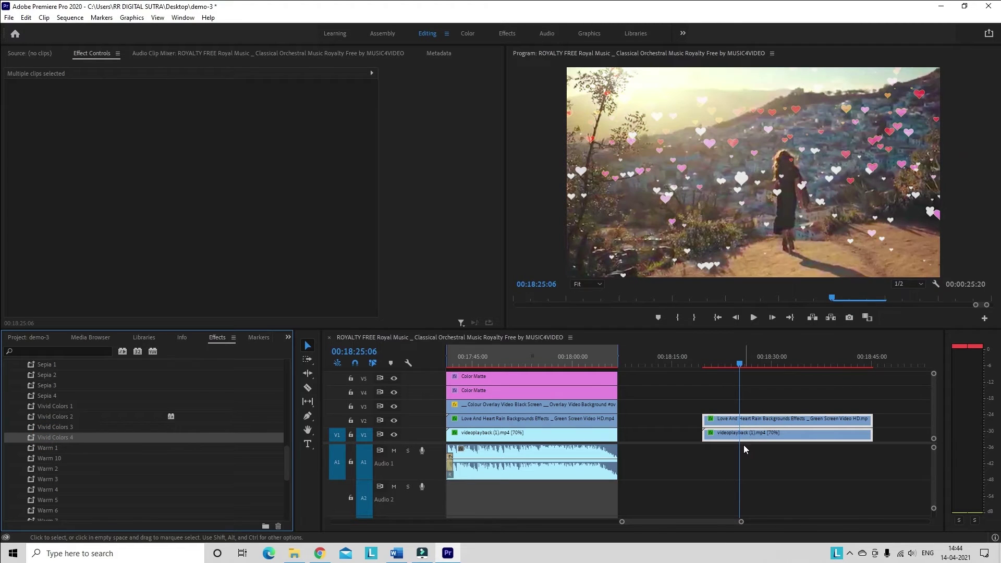
mouse_move(108, 457)
mouse_down()
mouse_move(825, 433)
mouse_move(811, 422)
mouse_up()
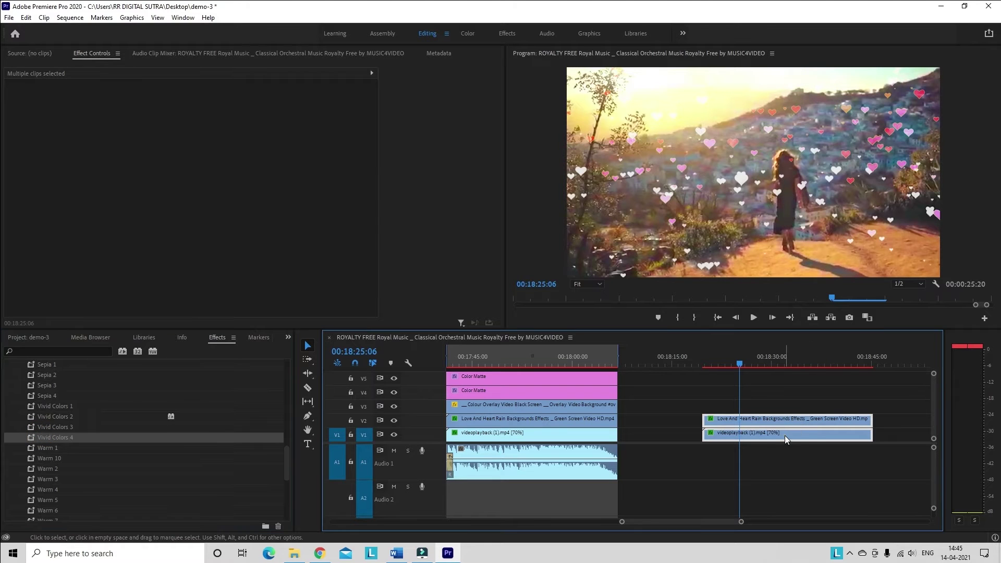
click(762, 481)
click(769, 437)
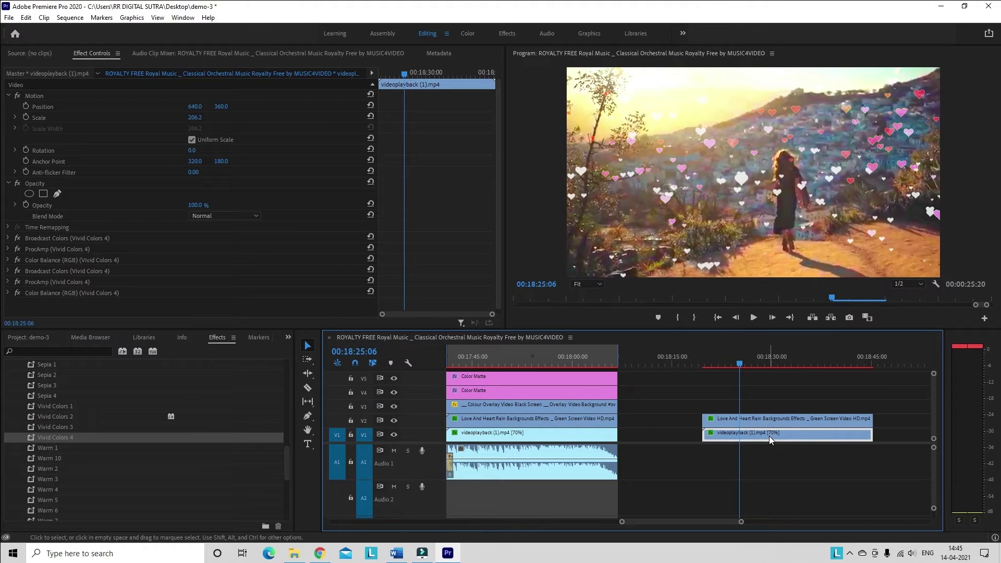
key(ctrl+z)
click(700, 365)
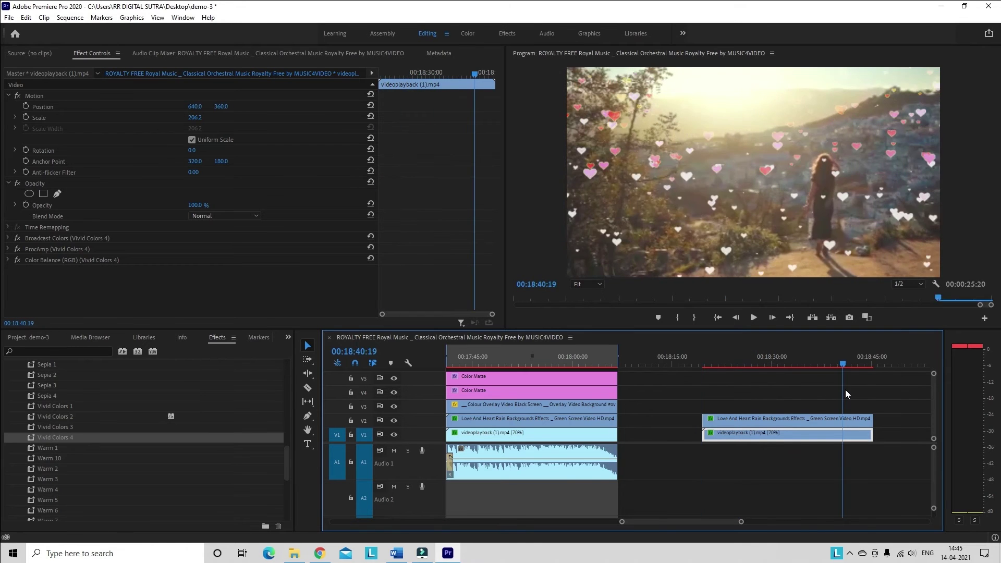
- Preview the graded footage, then add the Top Ringtone clip to the sequence
drag(844, 389, 723, 397)
click(841, 365)
click(30, 337)
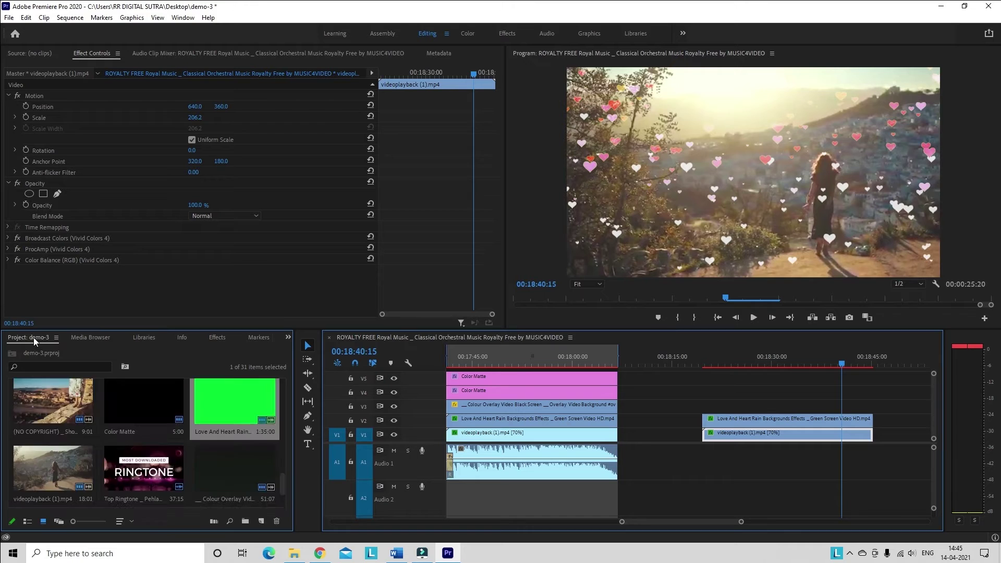
drag(144, 470, 853, 449)
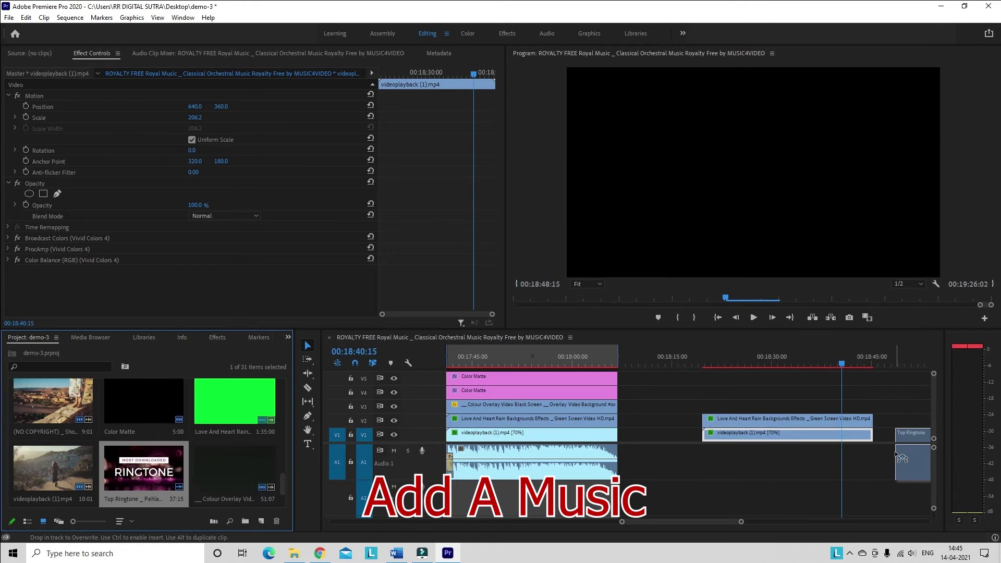
- Unlink the ringtone clip and delete its video part
drag(703, 522, 718, 527)
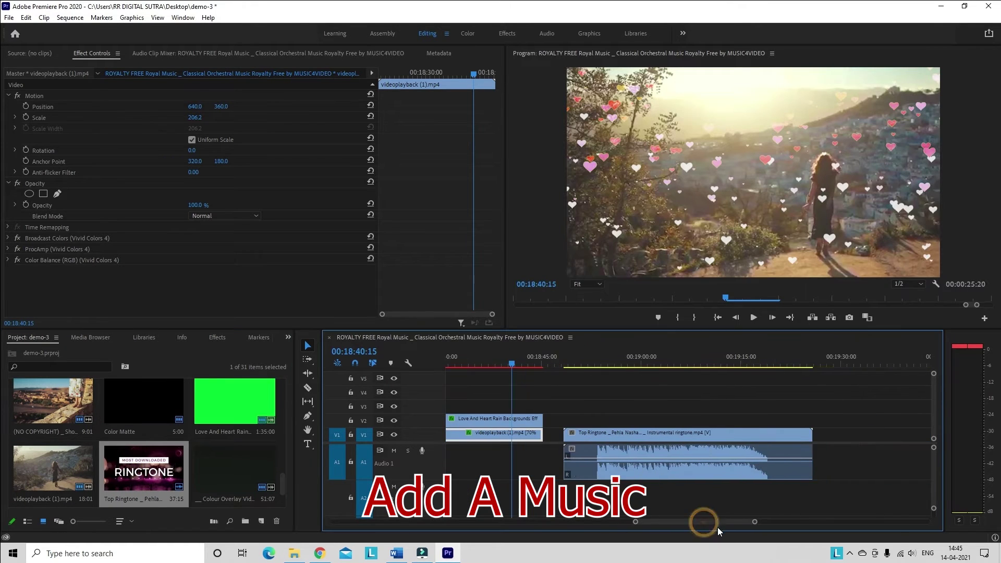
click(674, 431)
right_click(673, 431)
click(721, 188)
click(615, 434)
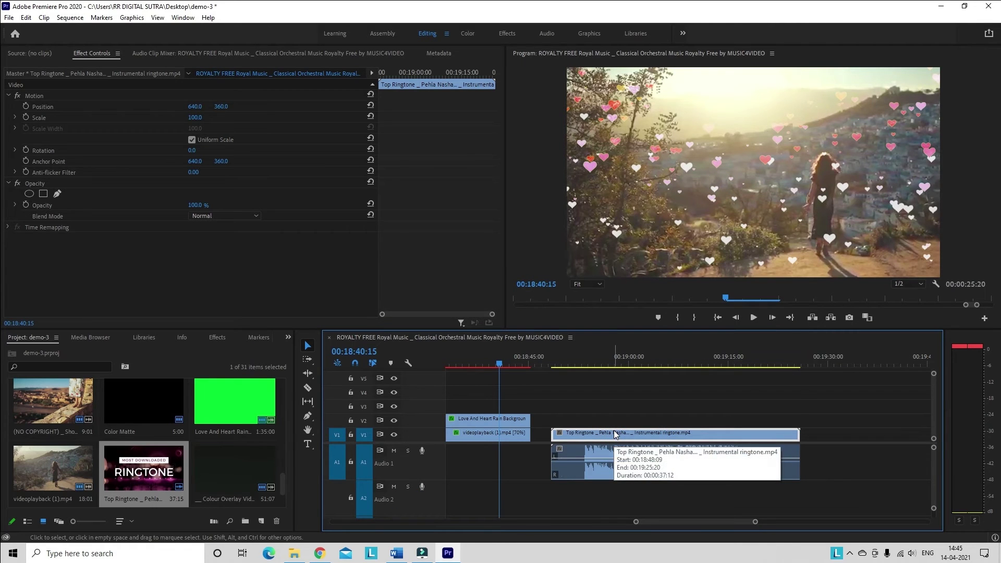
key(Delete)
- Trim the music and move it under the hillside clip to match its length
click(579, 363)
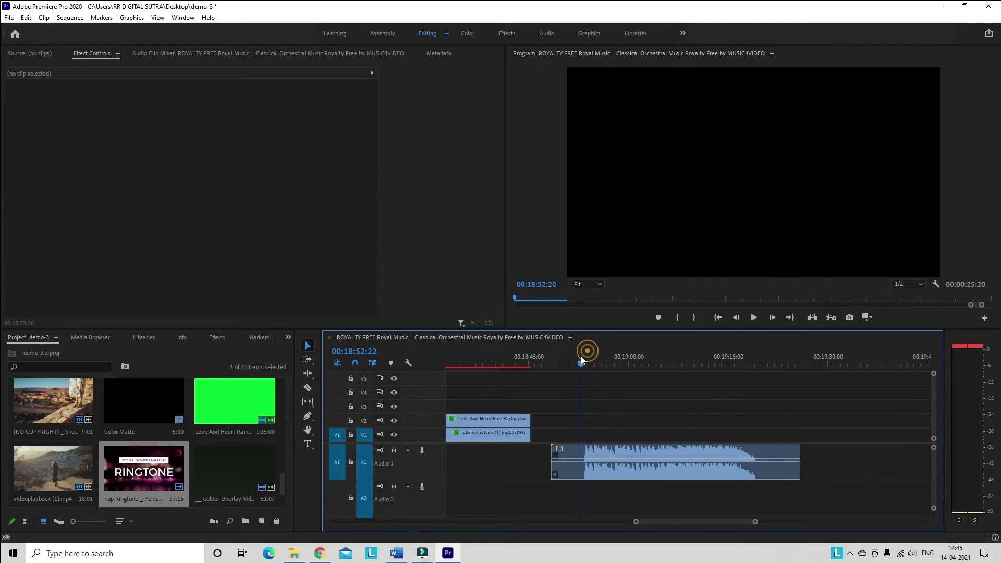
drag(580, 364, 586, 373)
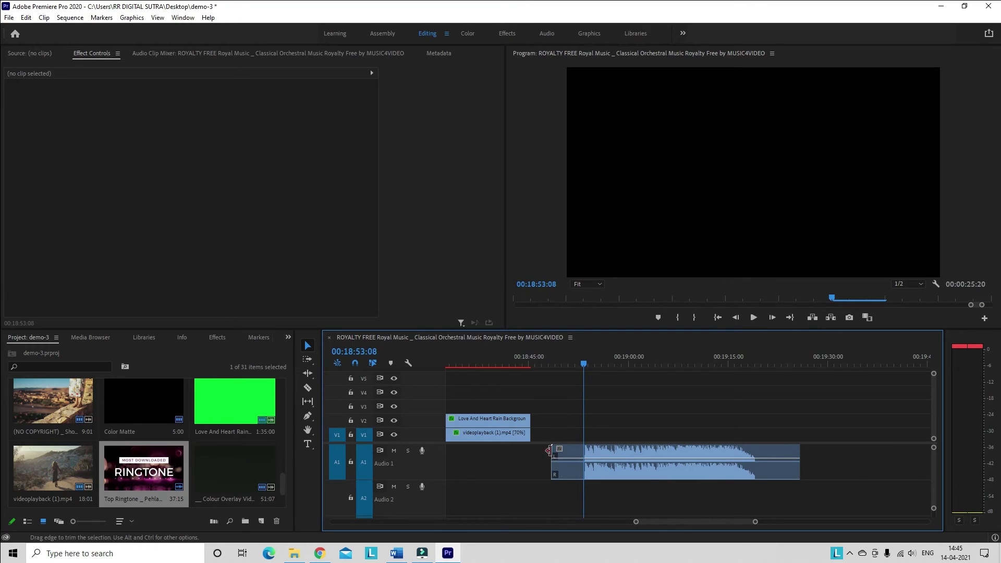
drag(553, 456, 585, 457)
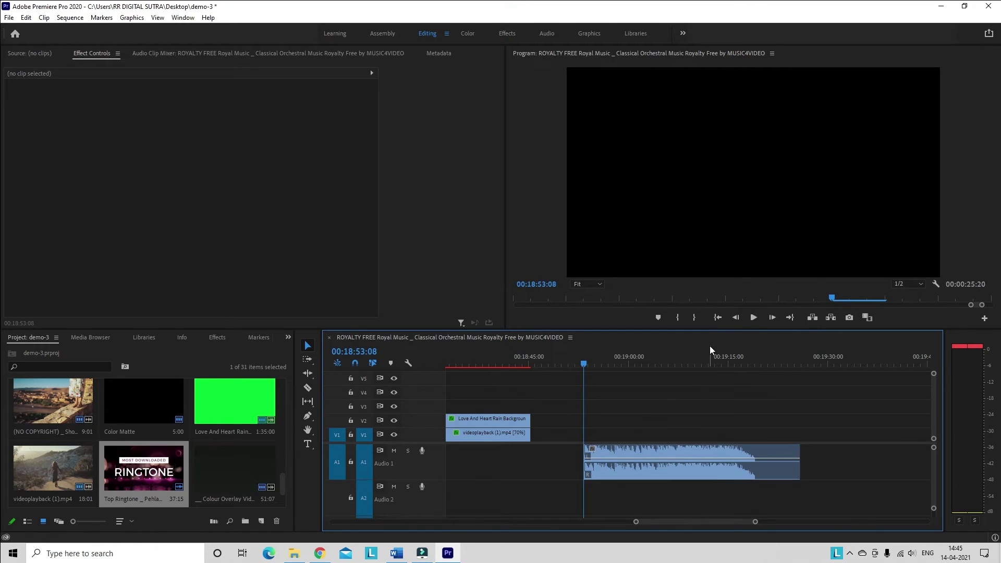
drag(718, 355, 755, 382)
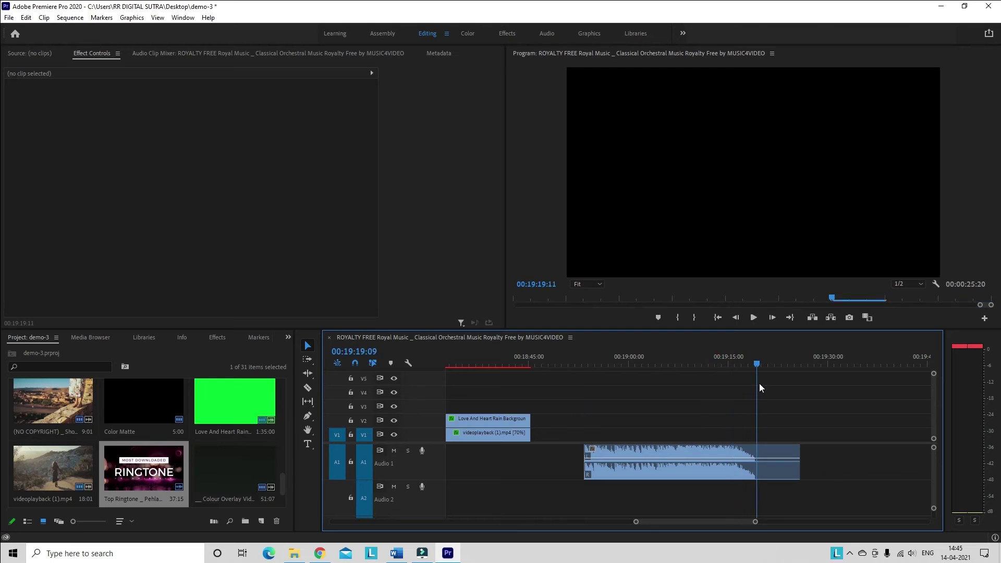
drag(798, 454, 529, 458)
drag(674, 521, 666, 521)
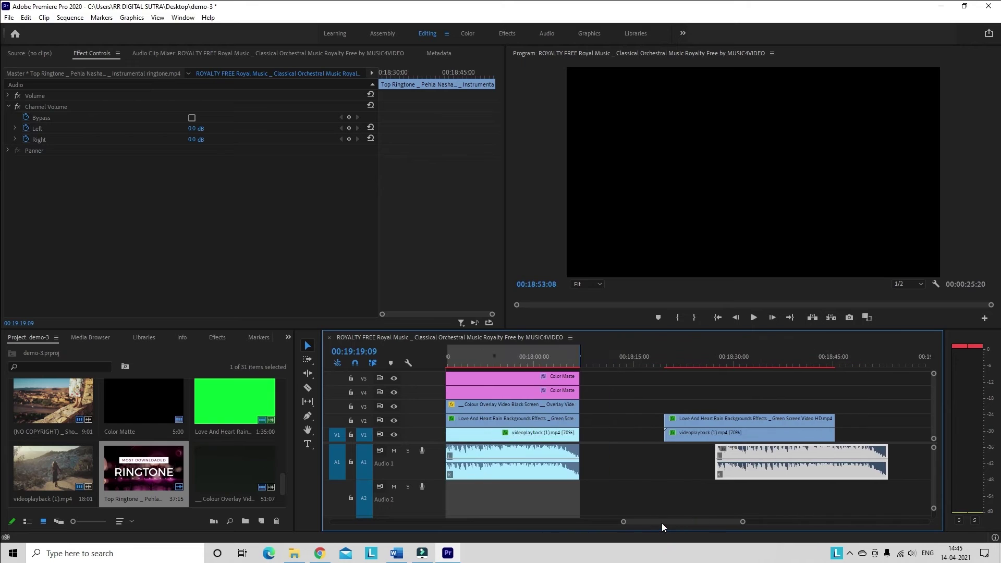
drag(704, 448, 658, 450)
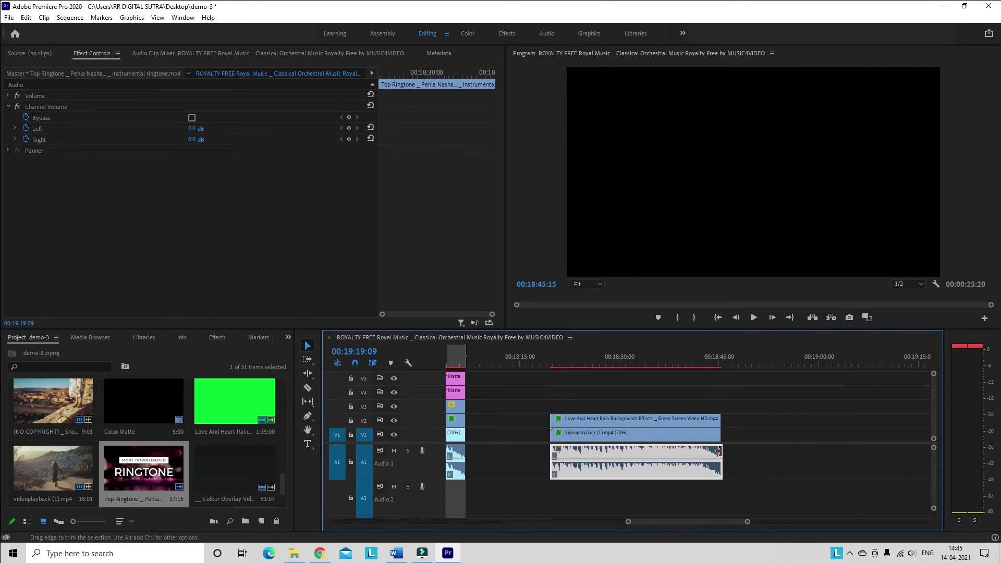
drag(726, 453, 722, 453)
mouse_move(665, 357)
mouse_down()
mouse_move(568, 364)
mouse_move(573, 389)
mouse_move(641, 400)
mouse_up()
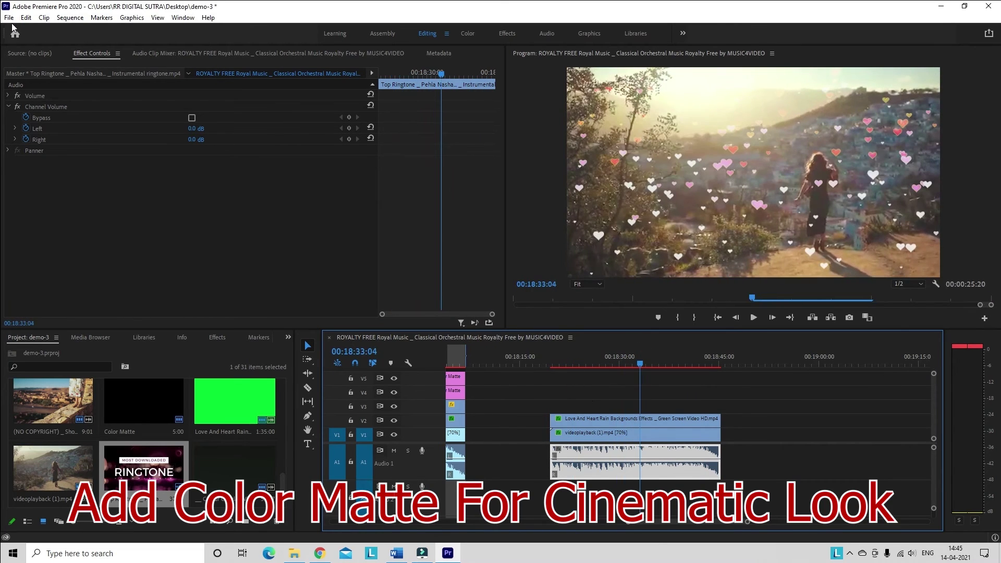
- Create a new Color Matte with default video settings, keeping the colour black
click(9, 17)
mouse_move(9, 30)
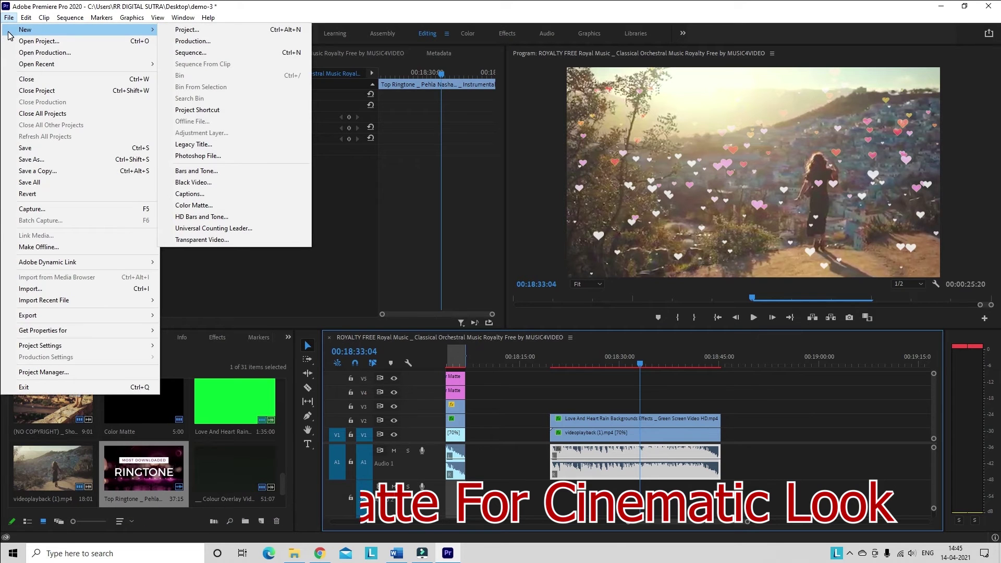
click(216, 205)
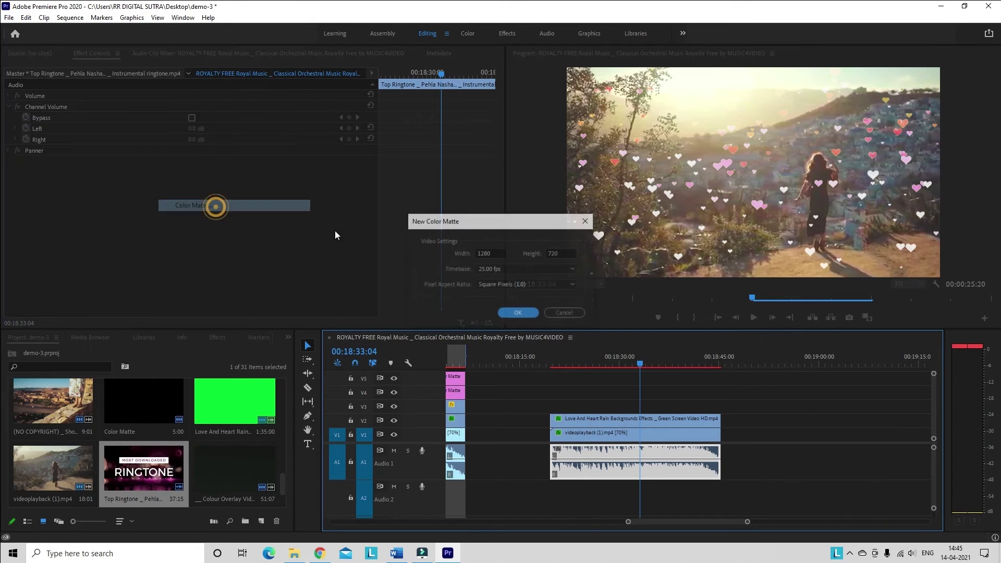
click(527, 313)
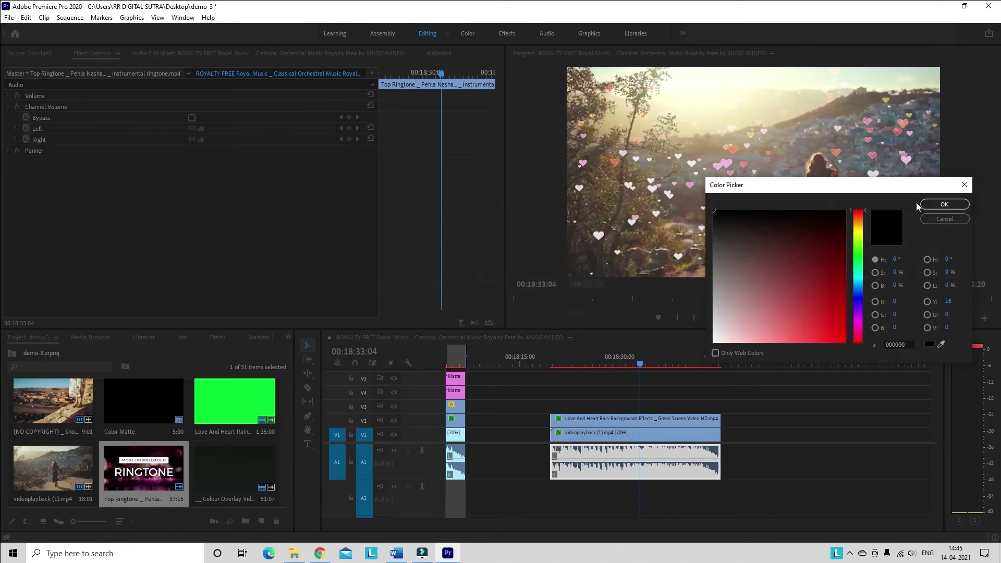
click(945, 205)
- Keep the default name Color Matte and place the black matte on track V3
click(479, 292)
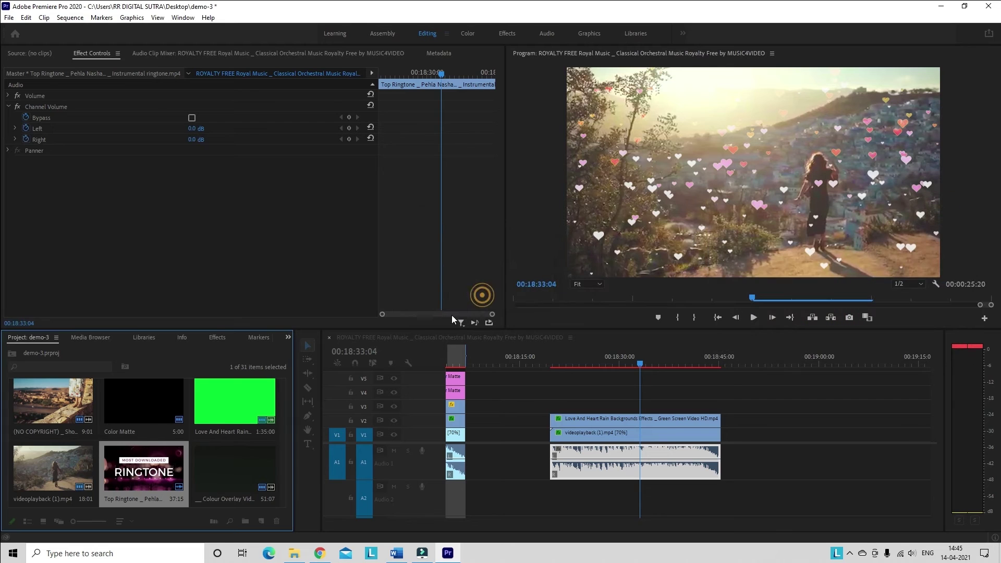
mouse_move(417, 516)
mouse_down()
mouse_move(568, 405)
mouse_move(733, 405)
mouse_move(675, 394)
mouse_up()
click(218, 337)
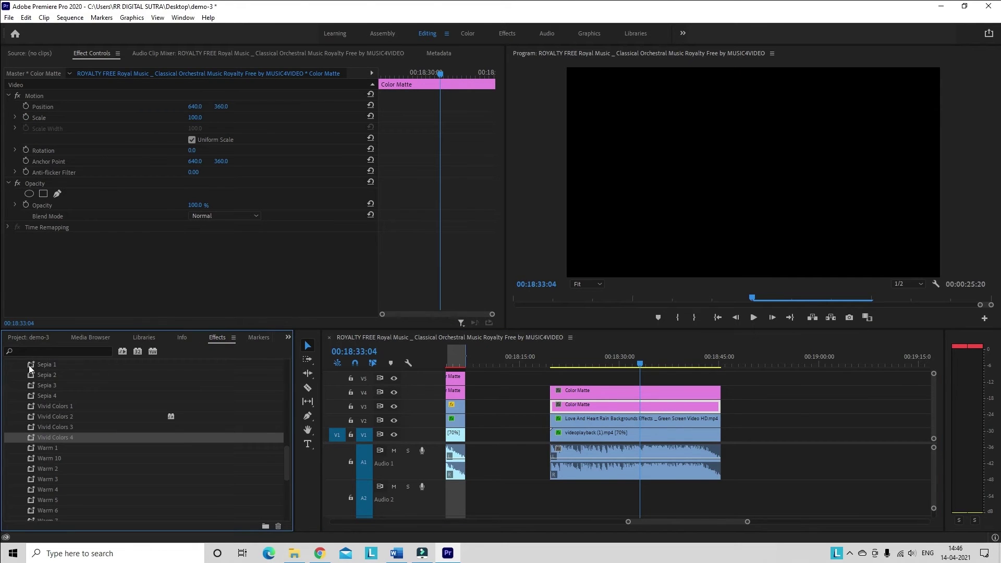
- Apply the Crop effect to both the V3 and V4 black mattes
click(50, 349)
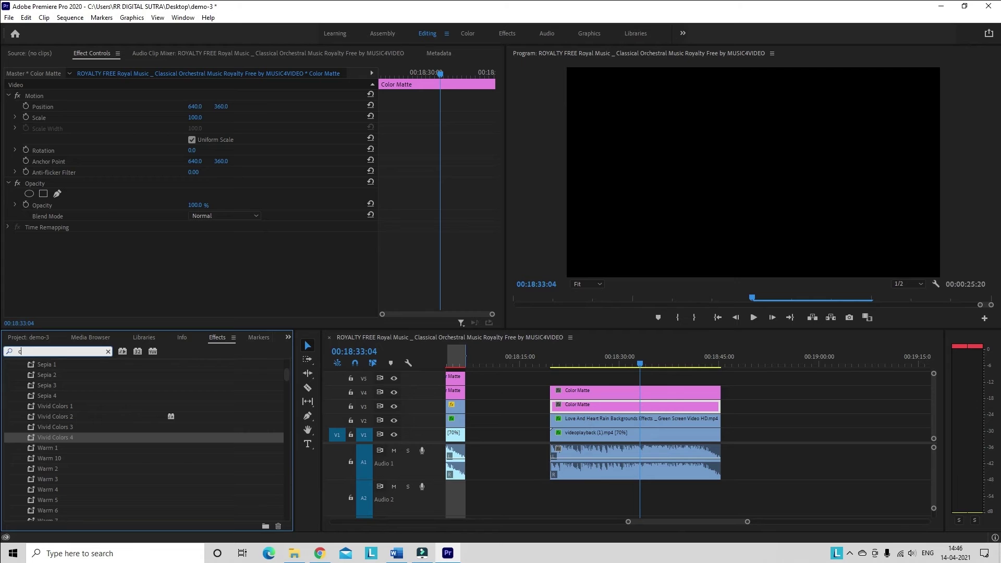
text(rop)
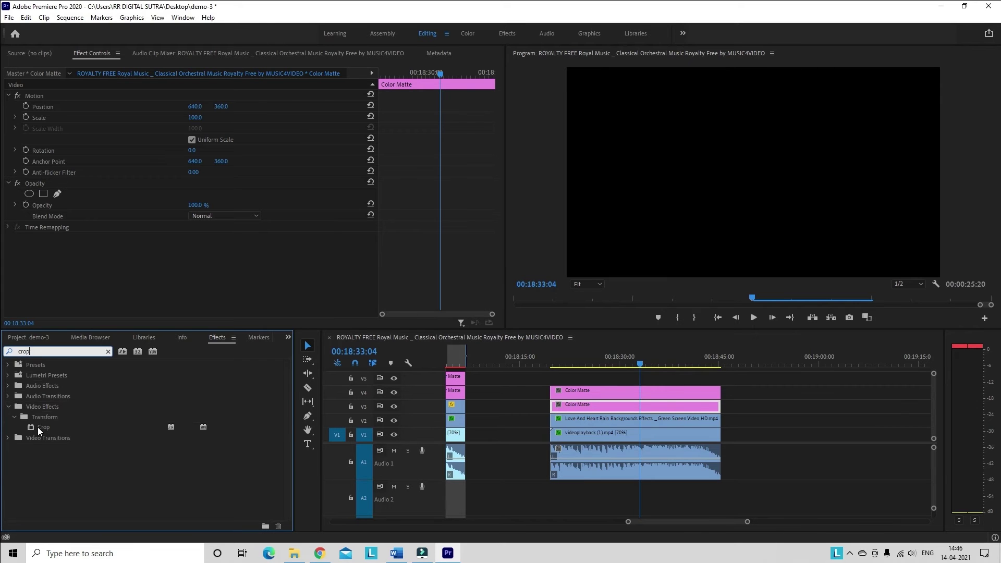
drag(37, 426, 608, 409)
drag(237, 447, 590, 402)
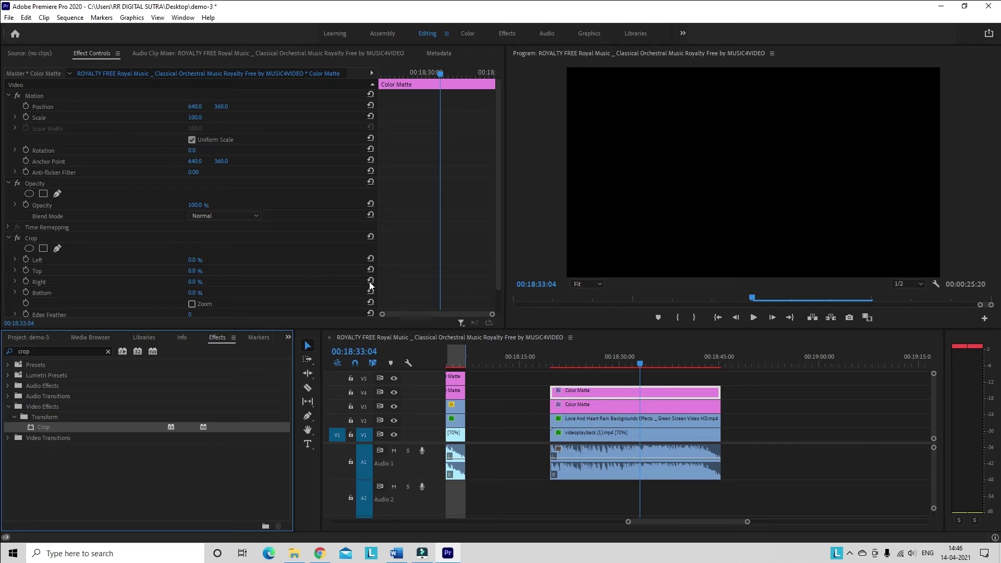
- Set Crop Top 90% on the V4 matte and Crop Bottom 90% on V3, then play back from the start
click(628, 392)
click(202, 274)
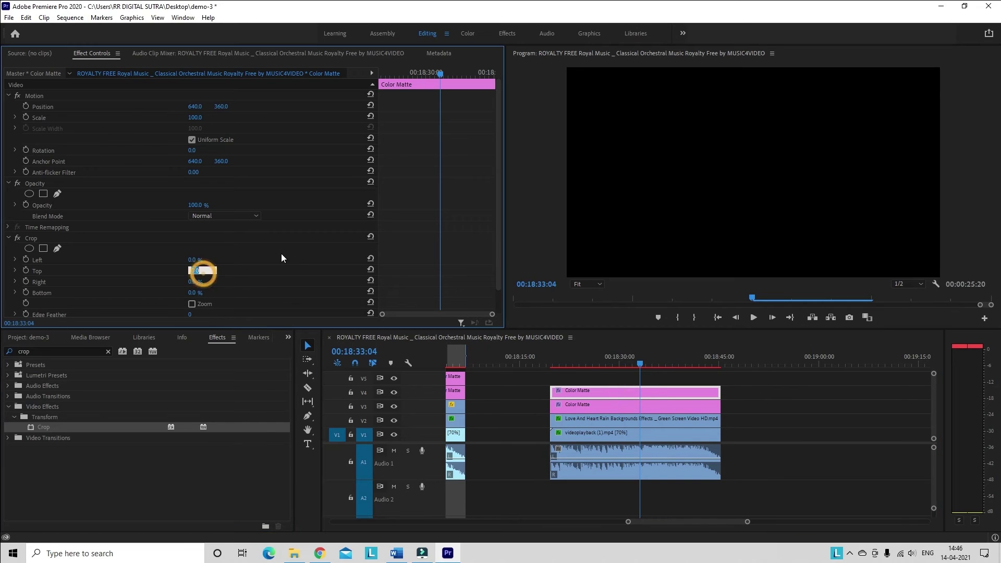
text(90)
click(615, 404)
click(195, 292)
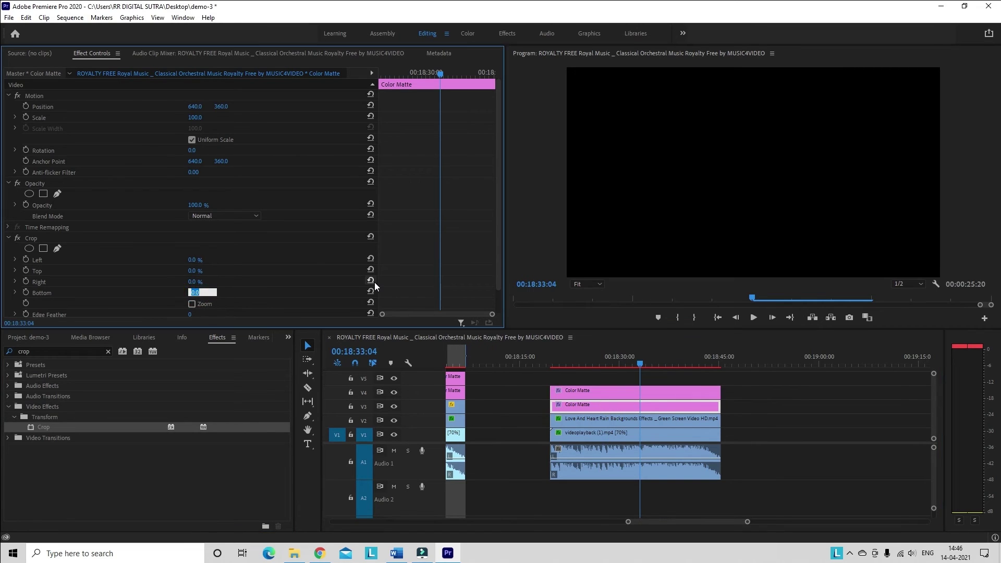
text(90)
key(Return)
drag(573, 355, 549, 365)
click(763, 318)
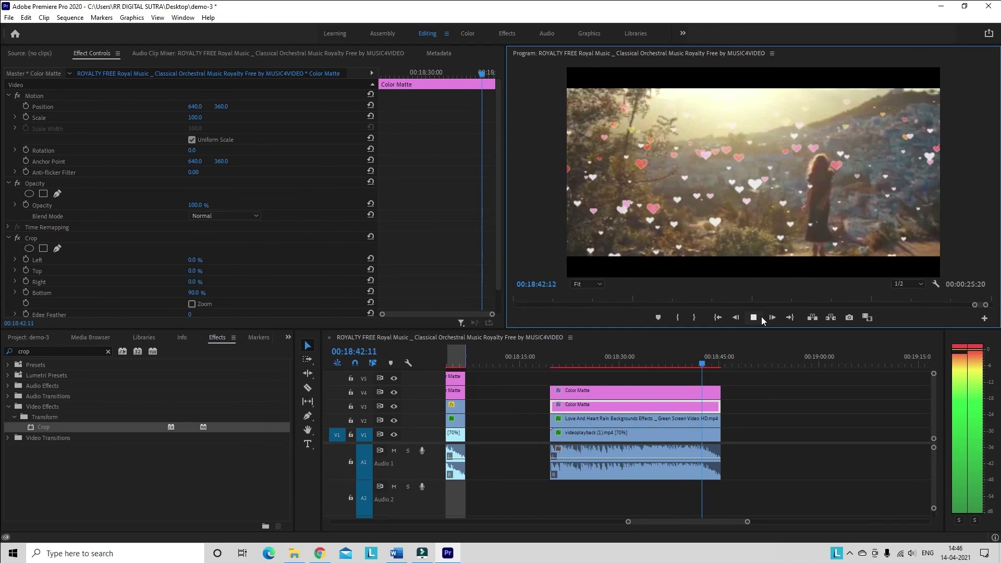
click(761, 317)
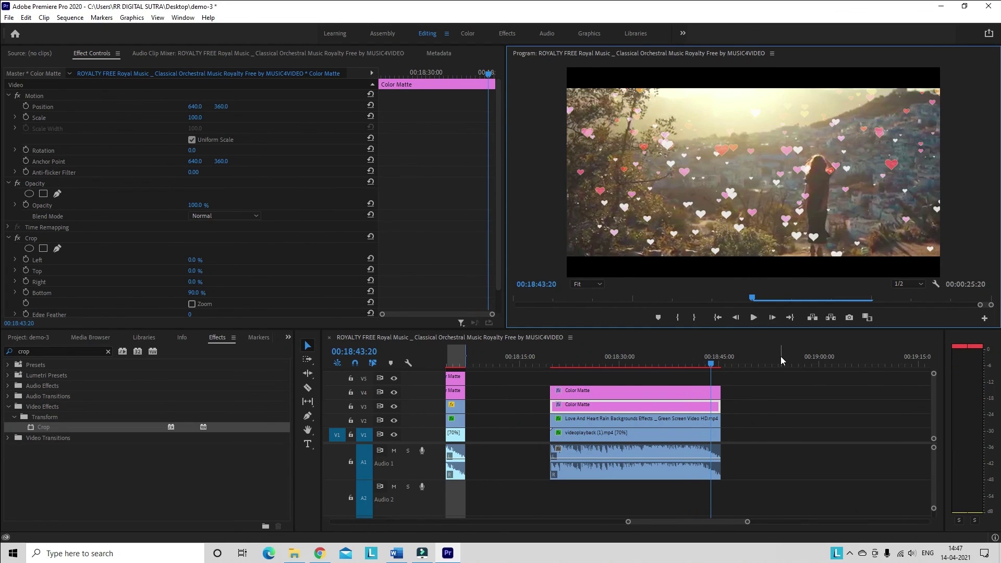